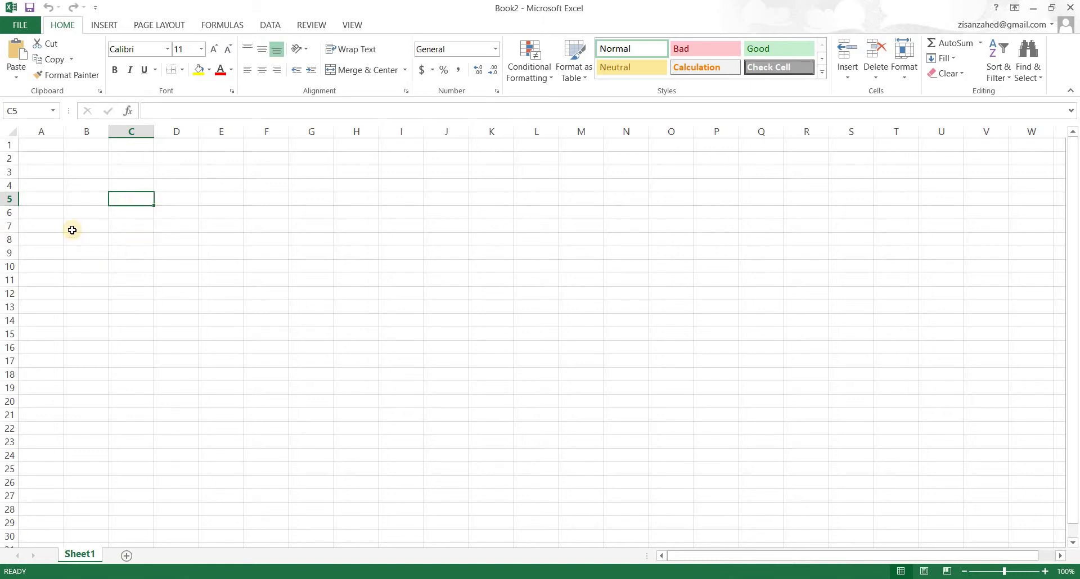
left_click(68, 163)
left_click(96, 187)
left_click(133, 201)
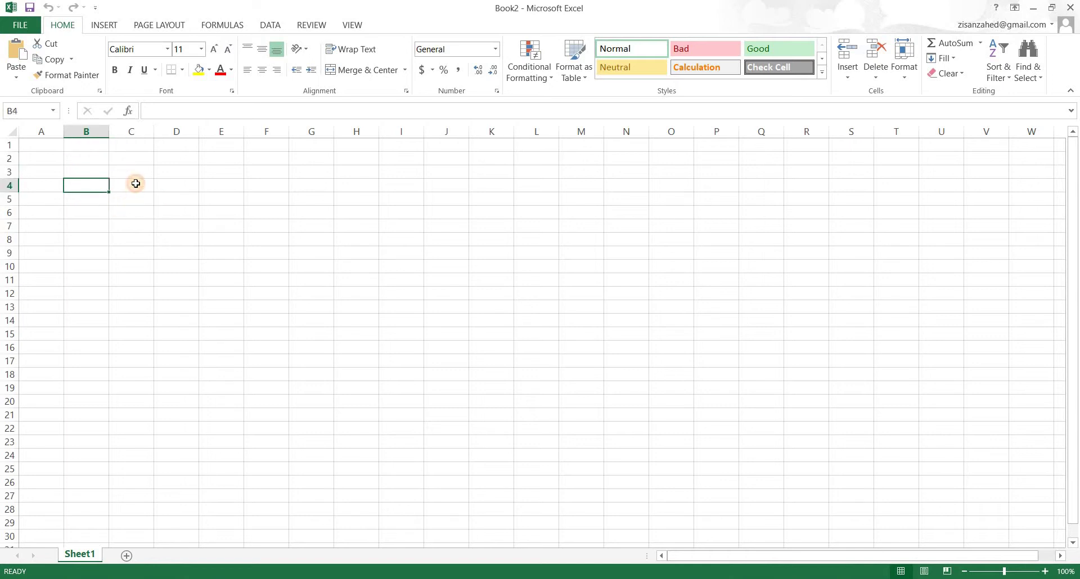
left_click(135, 183)
left_click(103, 171)
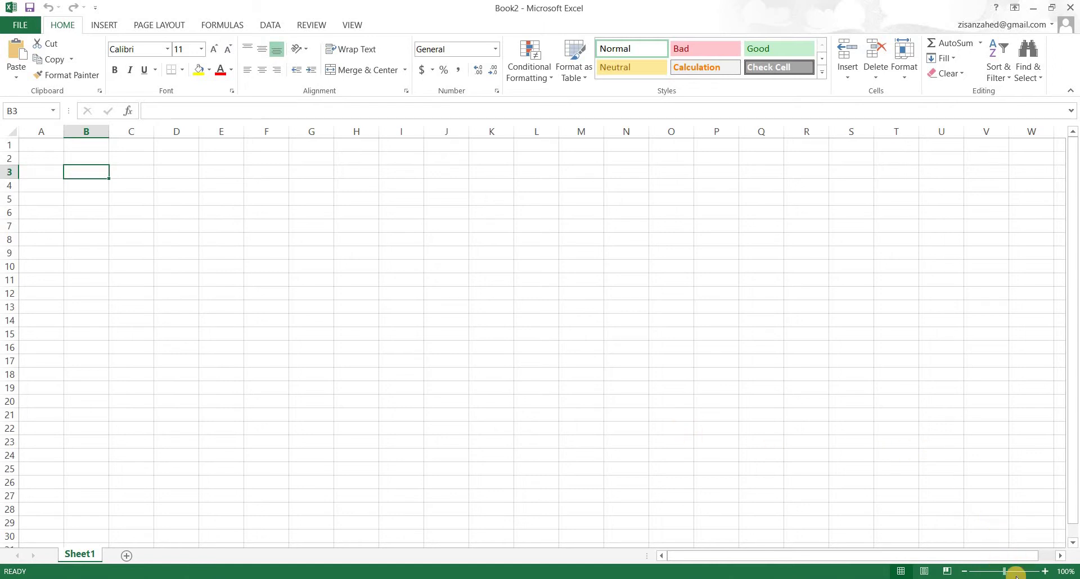
Increase the worksheet zoom in 10% increments up to 150%.
left_click(1047, 572)
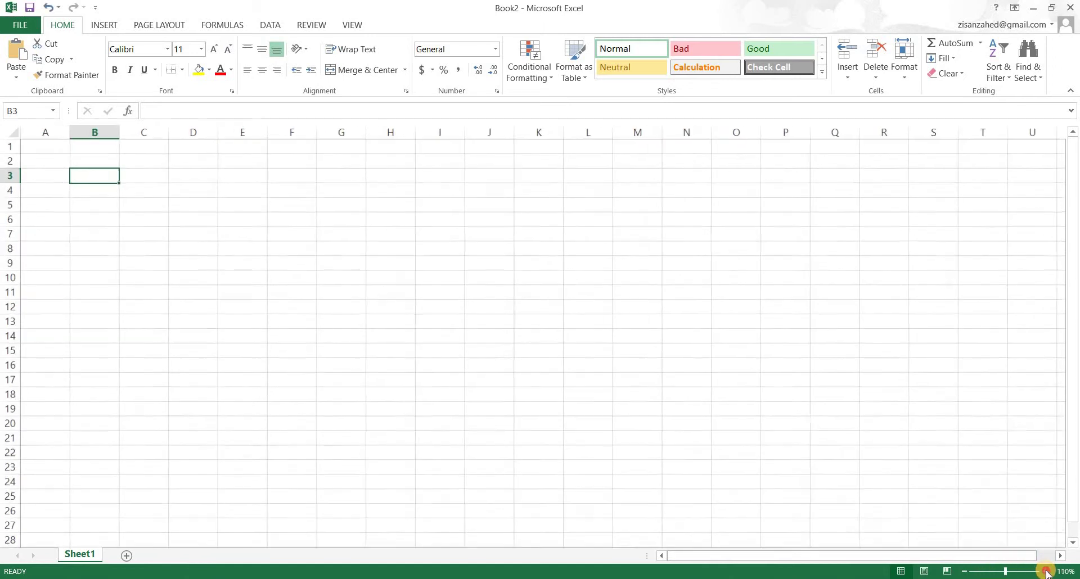
left_click(1047, 571)
left_click(1047, 572)
left_click(1047, 572)
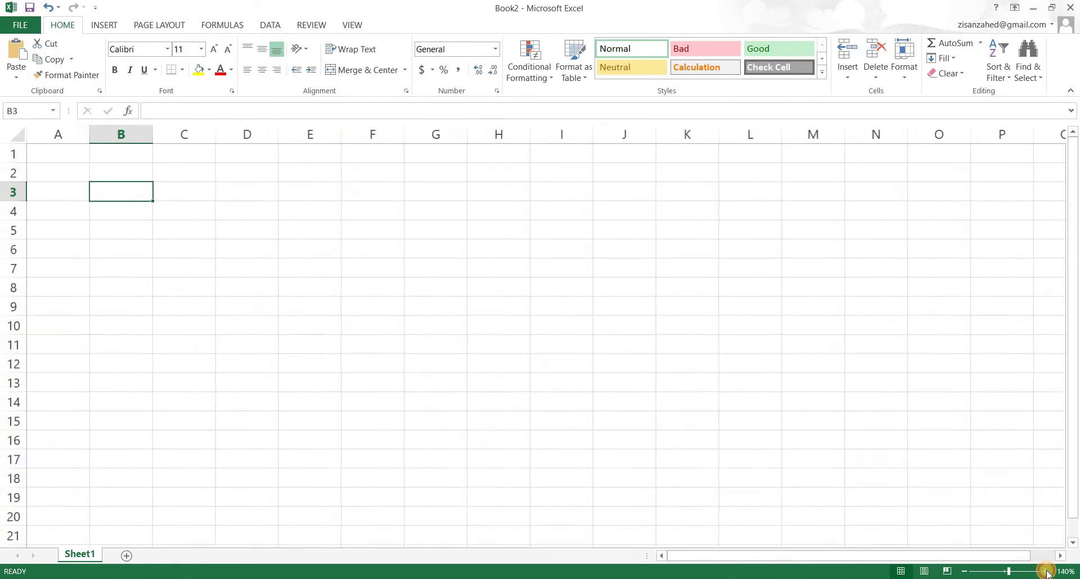
left_click(1047, 572)
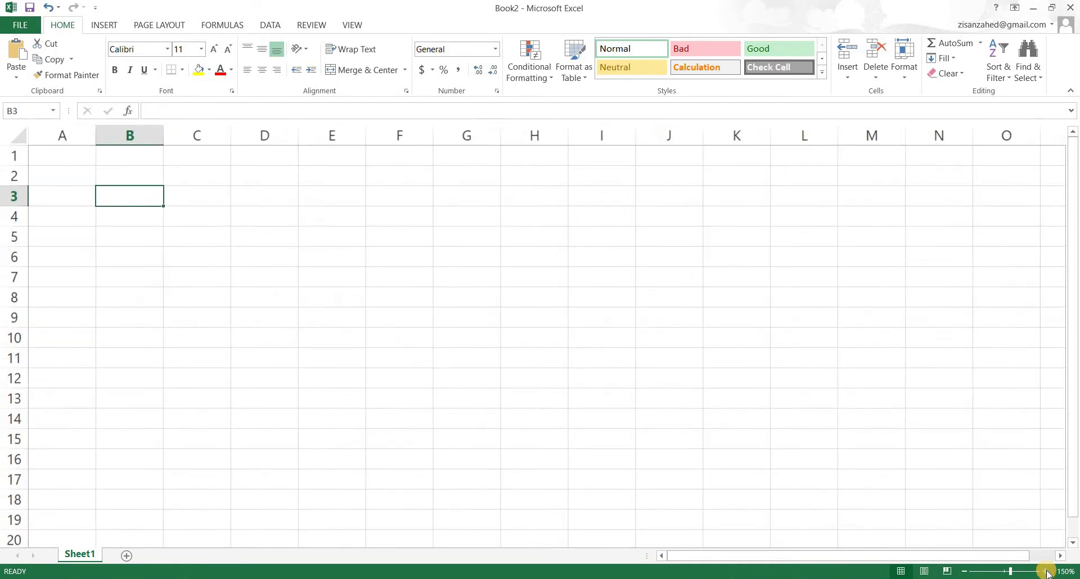
Reduce the worksheet zoom back to 100%.
left_click(963, 571)
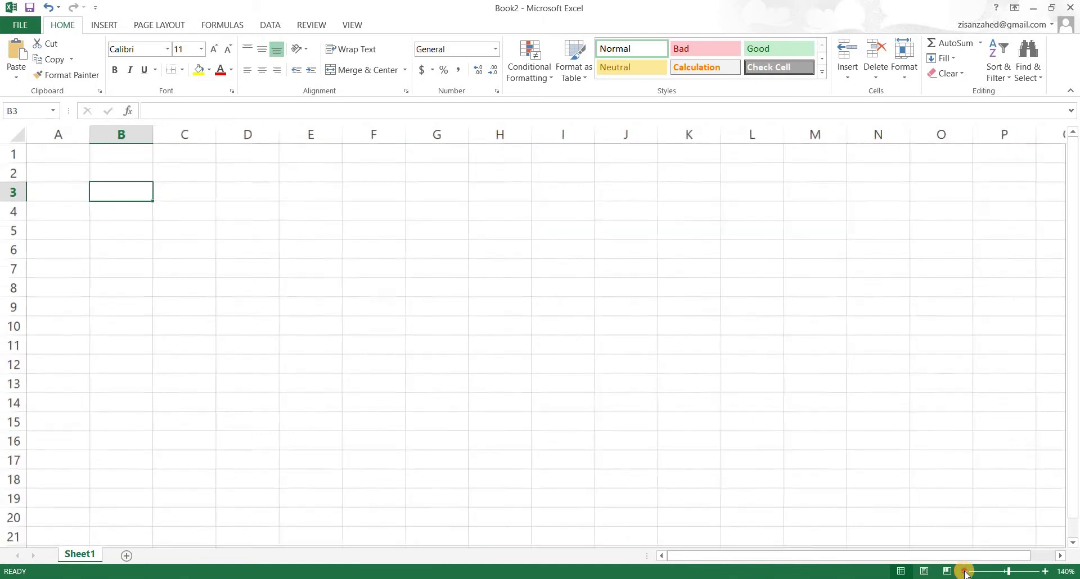
left_click(964, 571)
left_click(963, 571)
mouse_move(1013, 571)
left_mouse_down()
mouse_move(1026, 571)
mouse_move(977, 571)
mouse_move(1004, 572)
left_mouse_up()
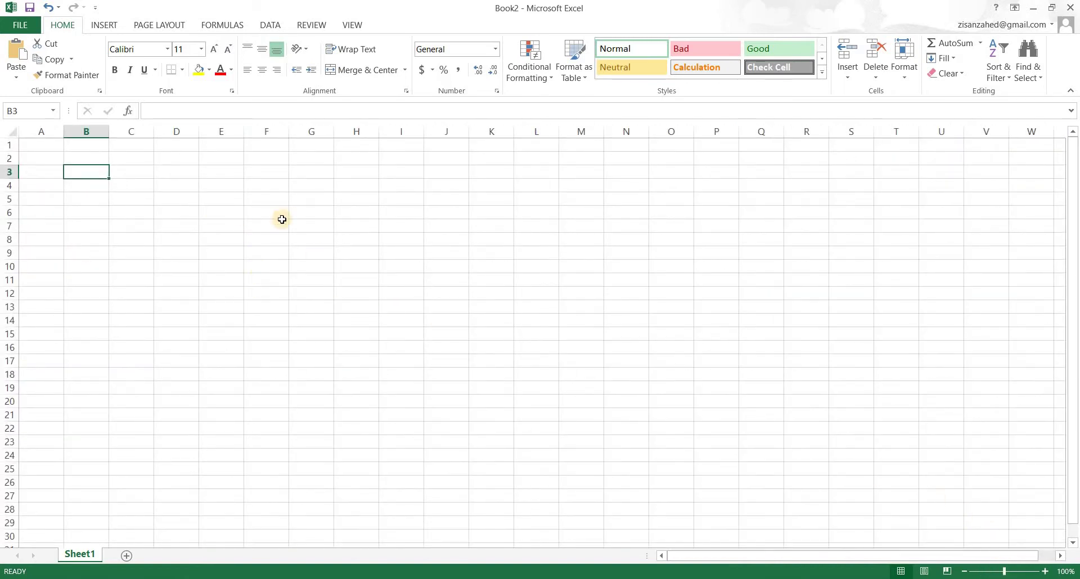
Zoom the worksheet to the selected cell B3 and restore the magnification to 100%.
left_click(352, 27)
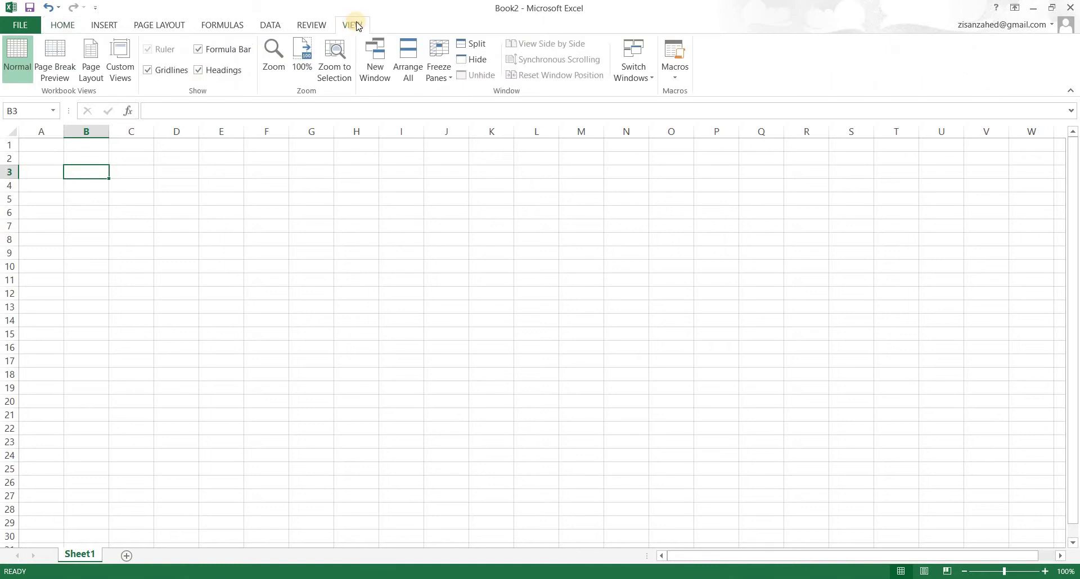
left_click(339, 80)
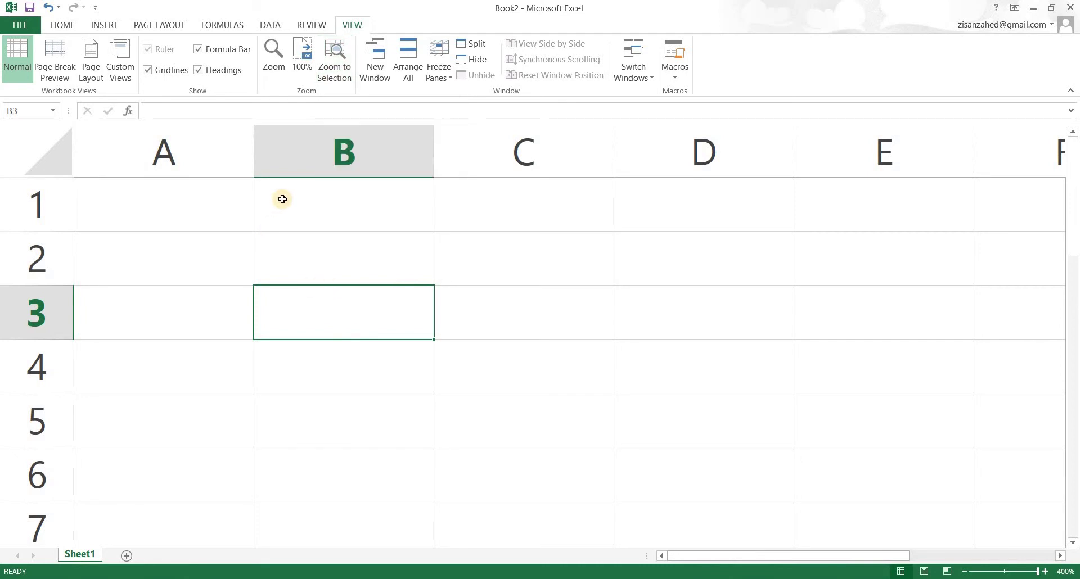
left_click(302, 56)
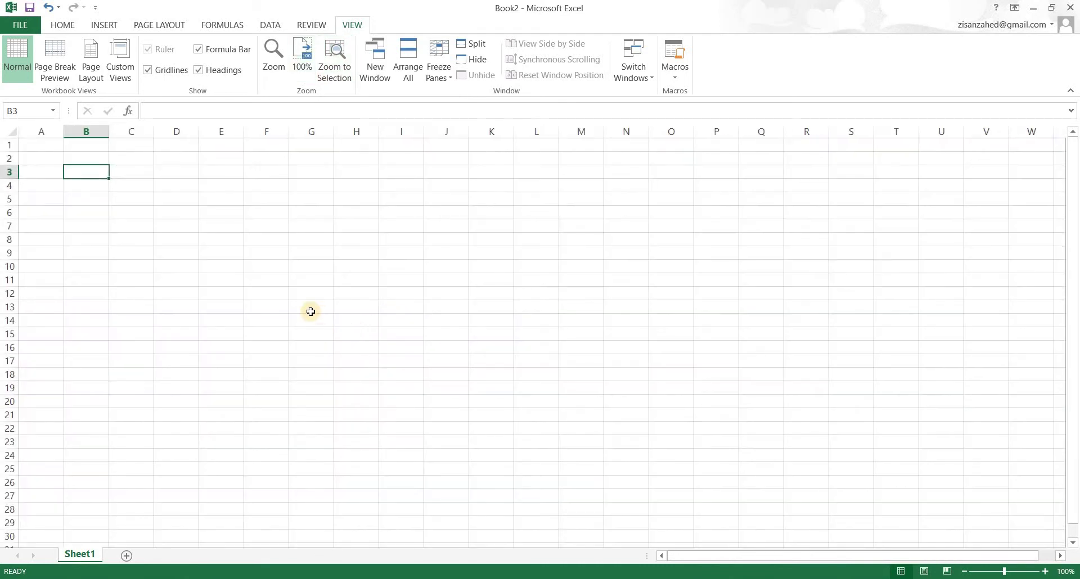
left_click(302, 58)
Select cell D3, zoom the worksheet to that selection and reset the view to 100%.
left_click(175, 170)
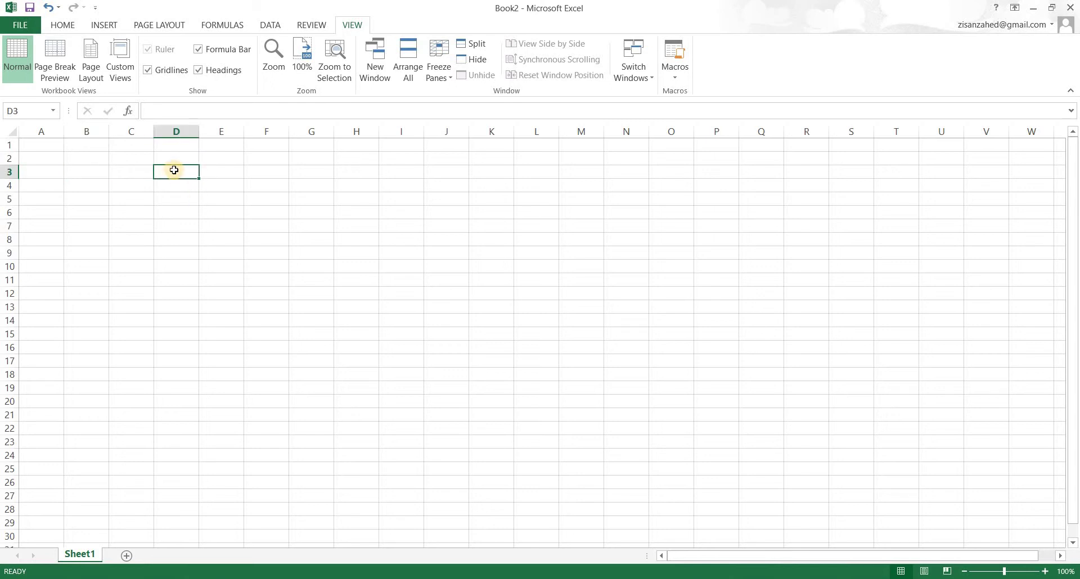
left_click(336, 69)
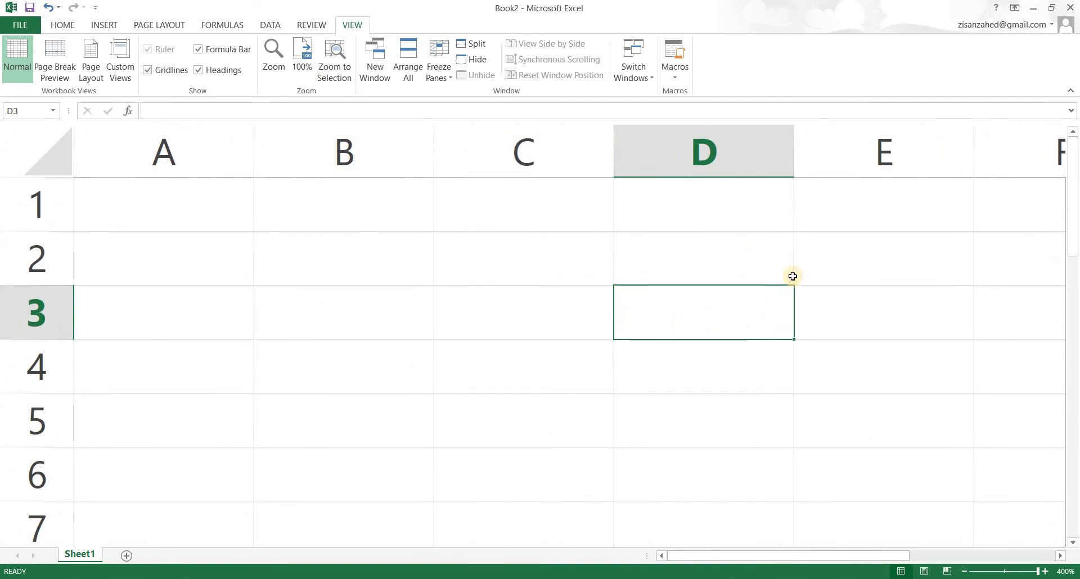
left_click(302, 61)
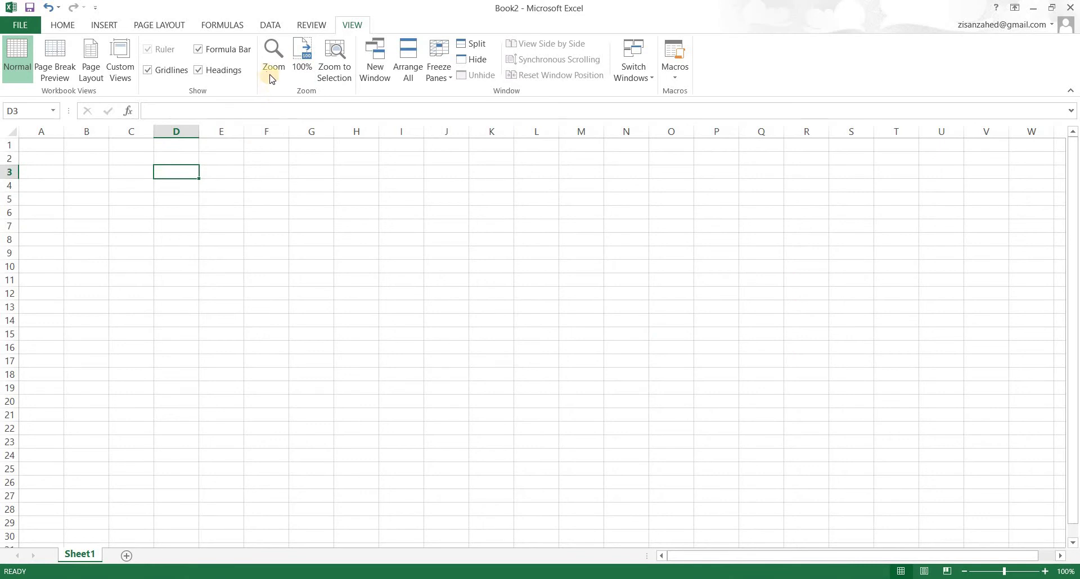
Go through the preset magnification options in the Zoom dialog and try to apply a custom zoom of 500%.
left_click(270, 58)
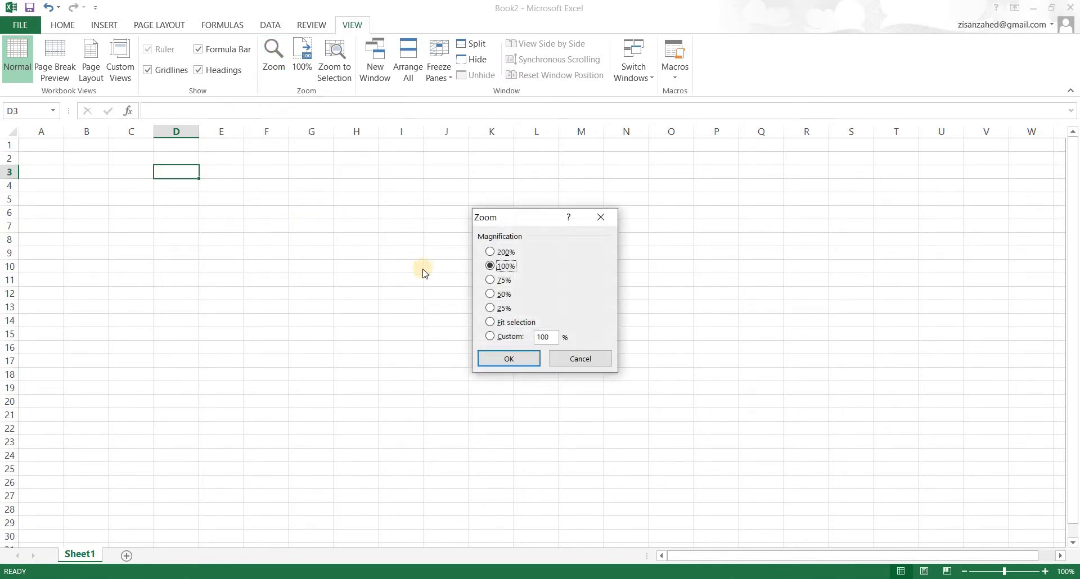
left_click(490, 281)
left_click(505, 309)
left_click(490, 253)
left_click(498, 325)
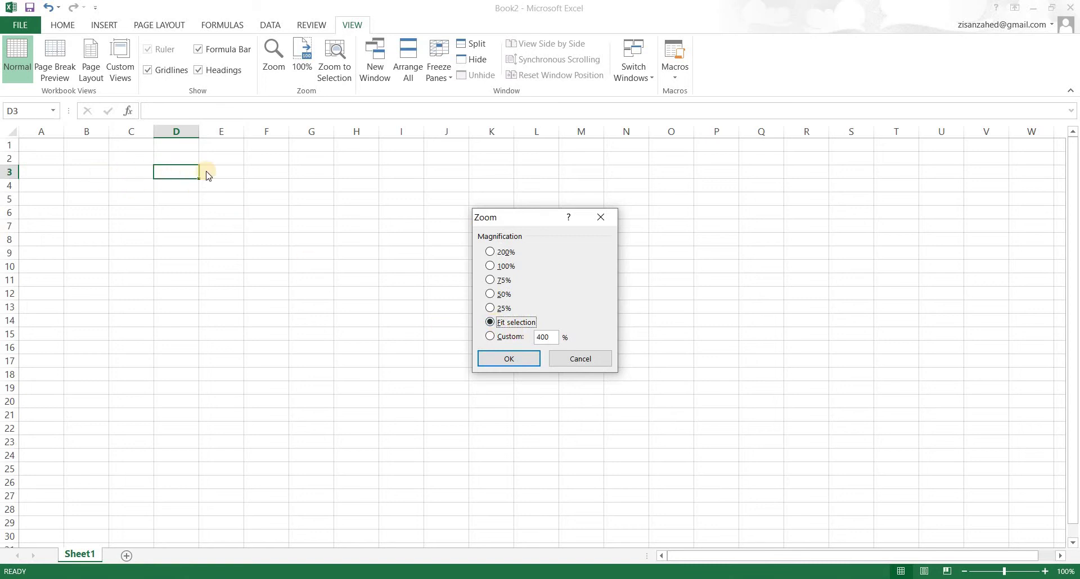
left_click(509, 338)
left_click_drag(555, 338, 526, 339)
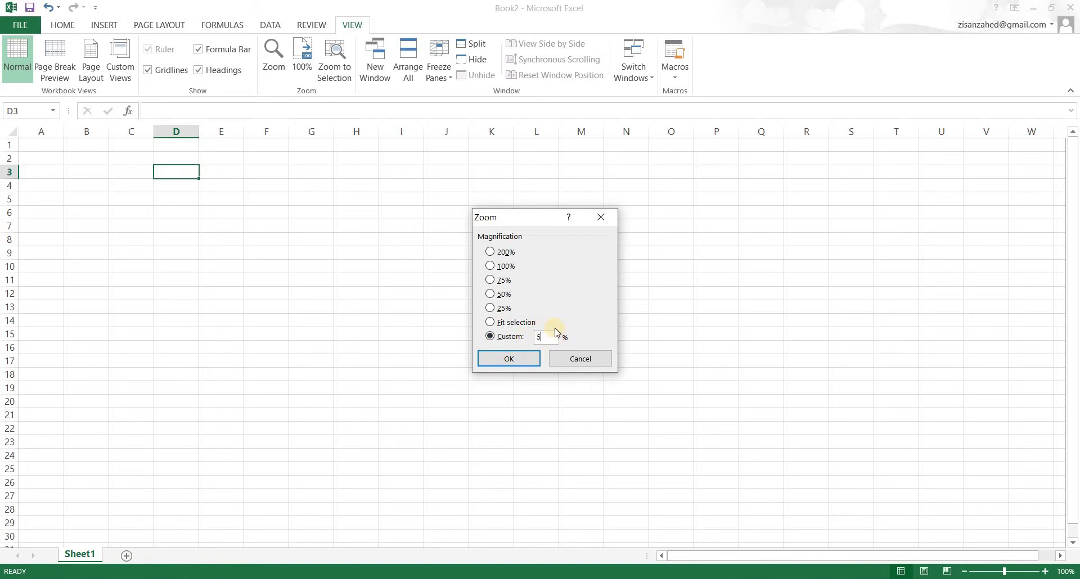
left_click(522, 367)
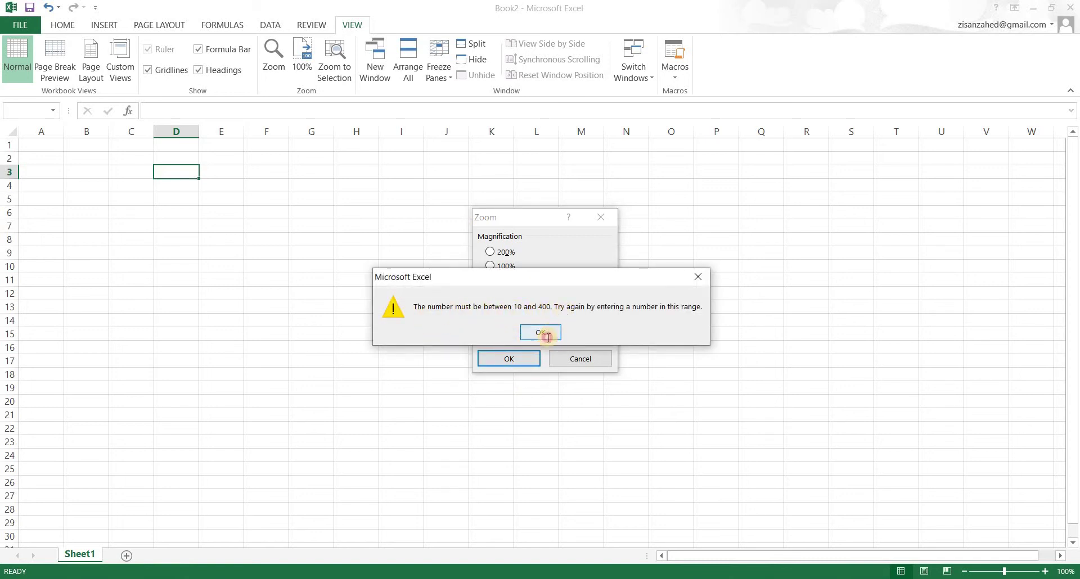
left_click(540, 333)
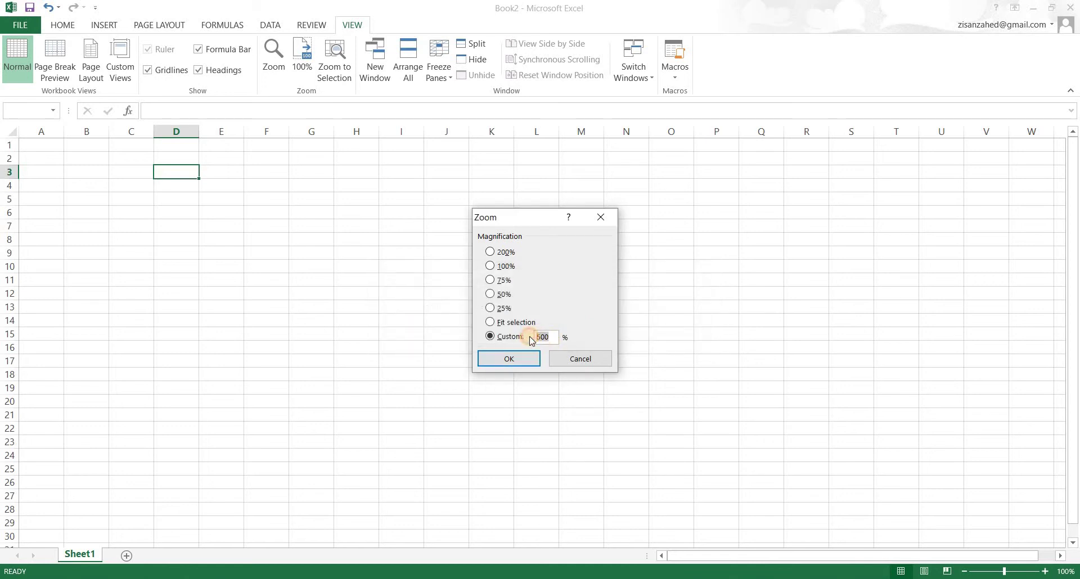
Apply a custom worksheet zoom of 300% and return the view to 100%.
type("300")
left_click(525, 361)
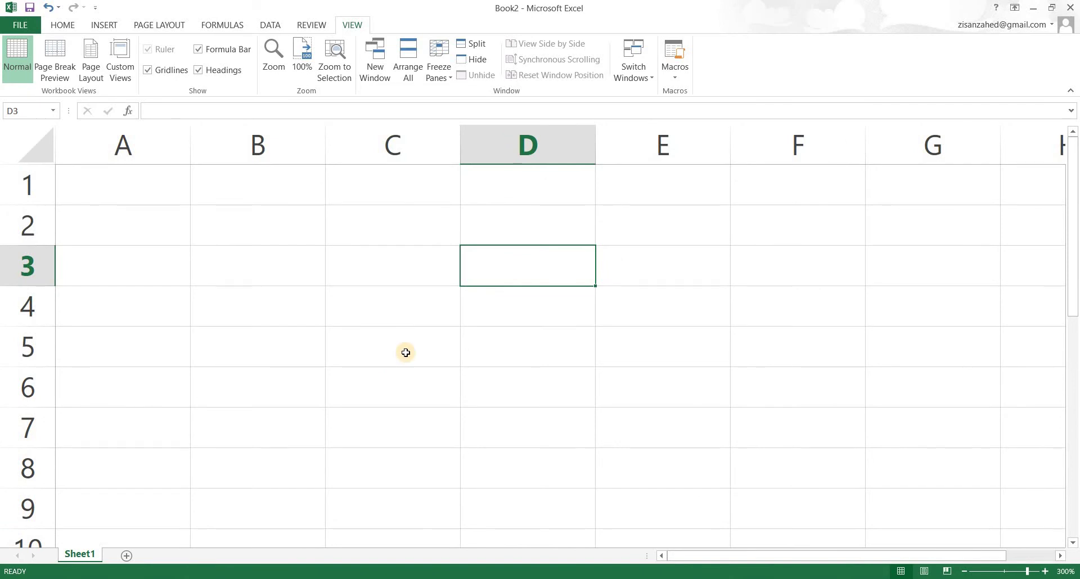
left_click(302, 53)
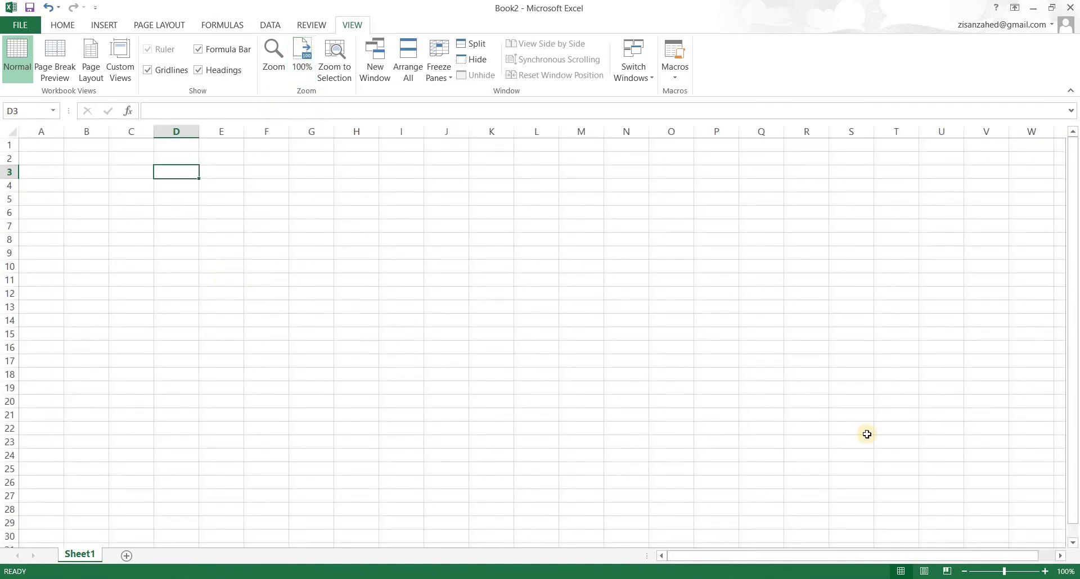
Go back to the Home commands and increase the worksheet zoom to 160%.
left_click(62, 24)
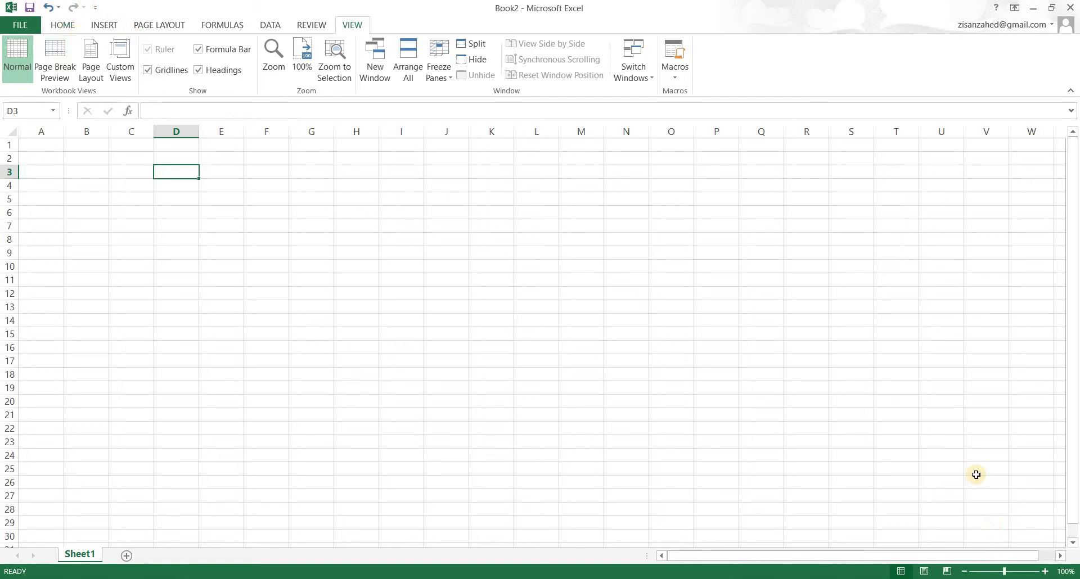
left_click(1046, 572)
left_click(1046, 572)
left_click(1046, 572)
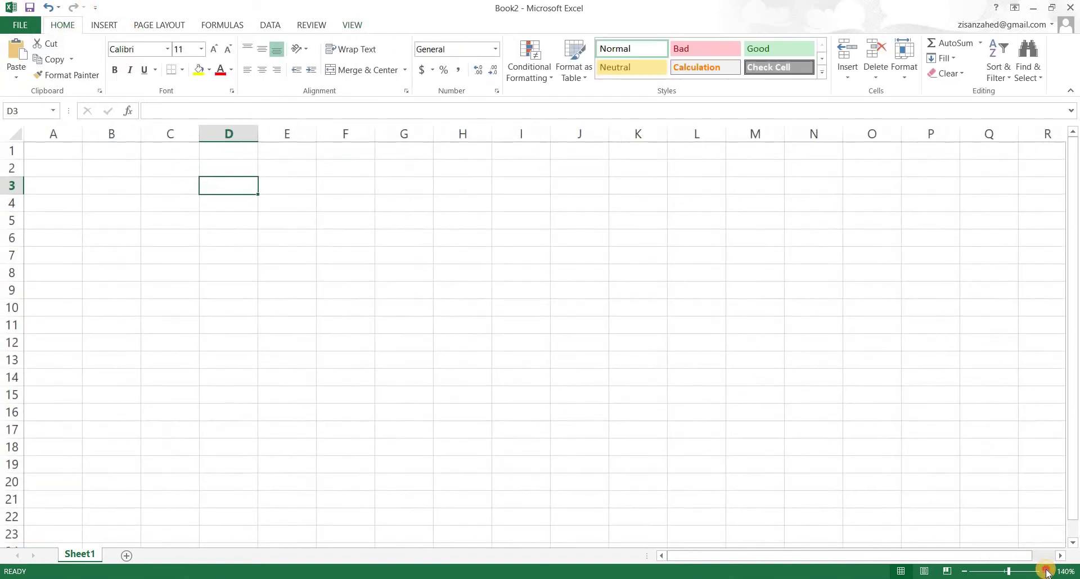
left_click(1046, 571)
left_click(1046, 571)
left_click(1046, 571)
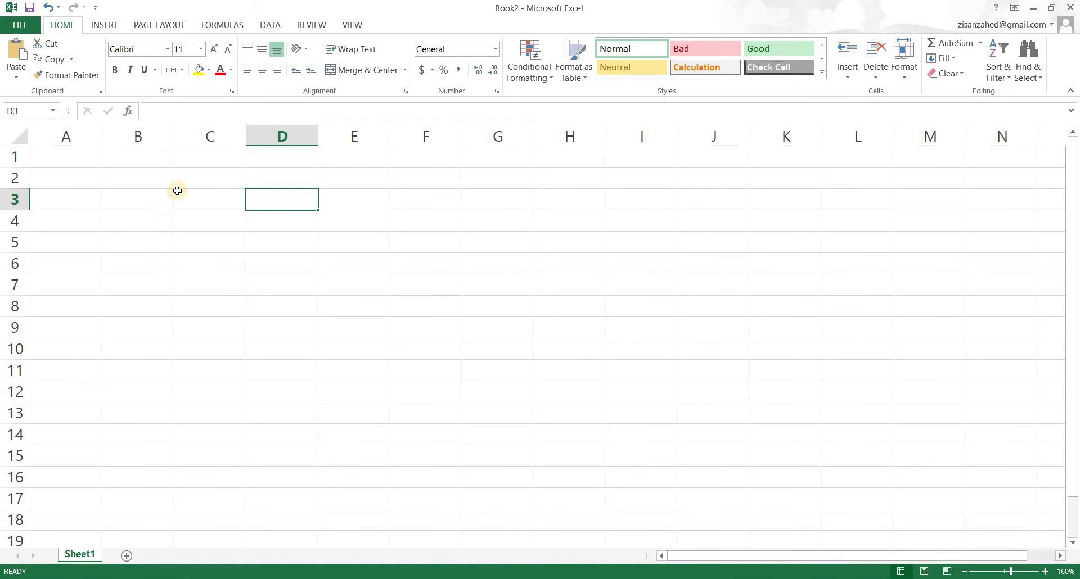
Select cells C4, D2 and F2 in turn and check how the Name Box shows each address.
left_click(205, 179)
left_click(195, 227)
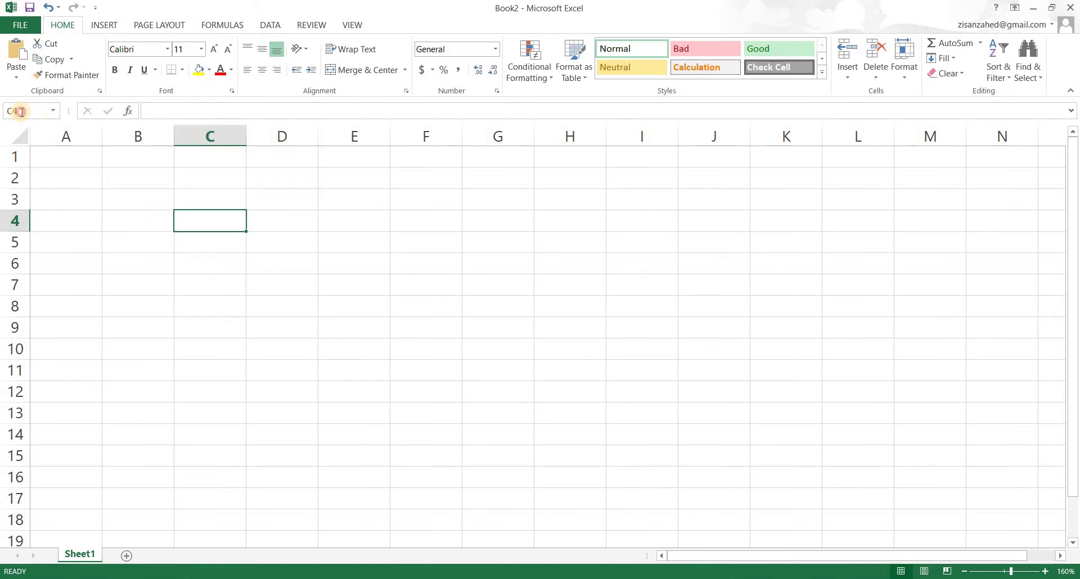
left_click(22, 112)
left_click(51, 114)
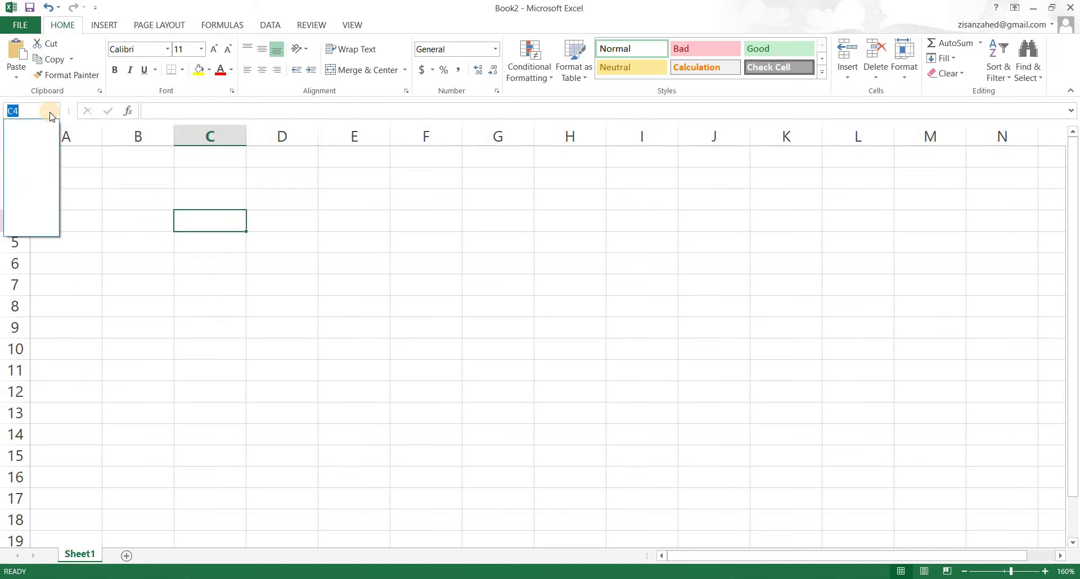
left_click(144, 227)
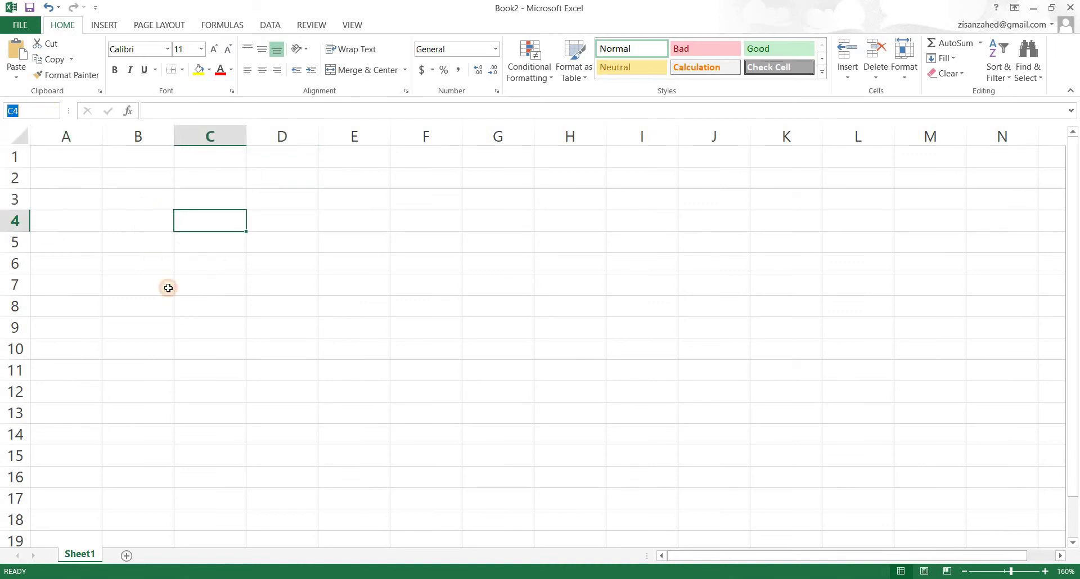
left_click(283, 177)
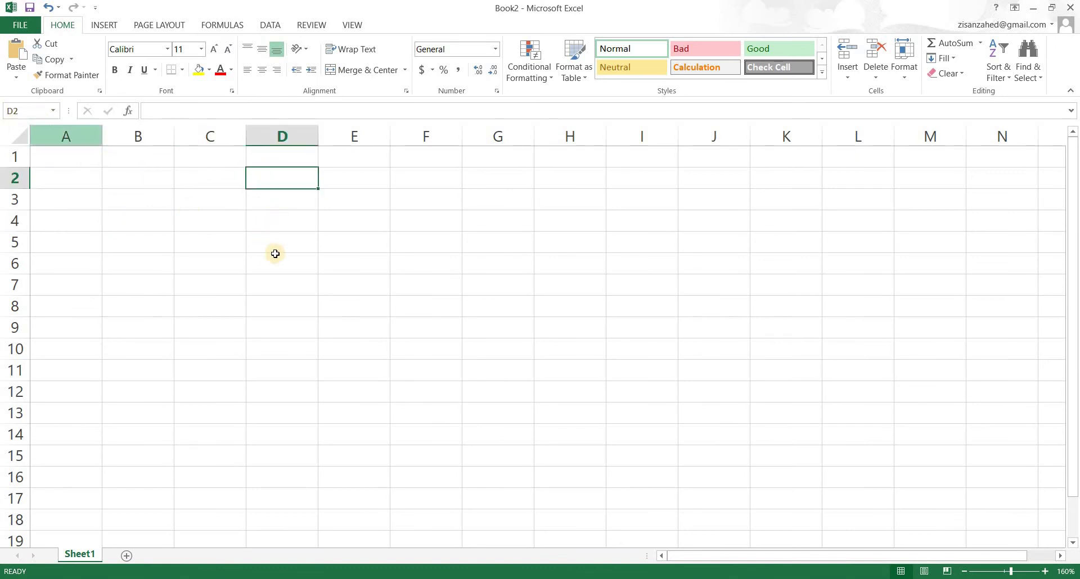
left_click(404, 179)
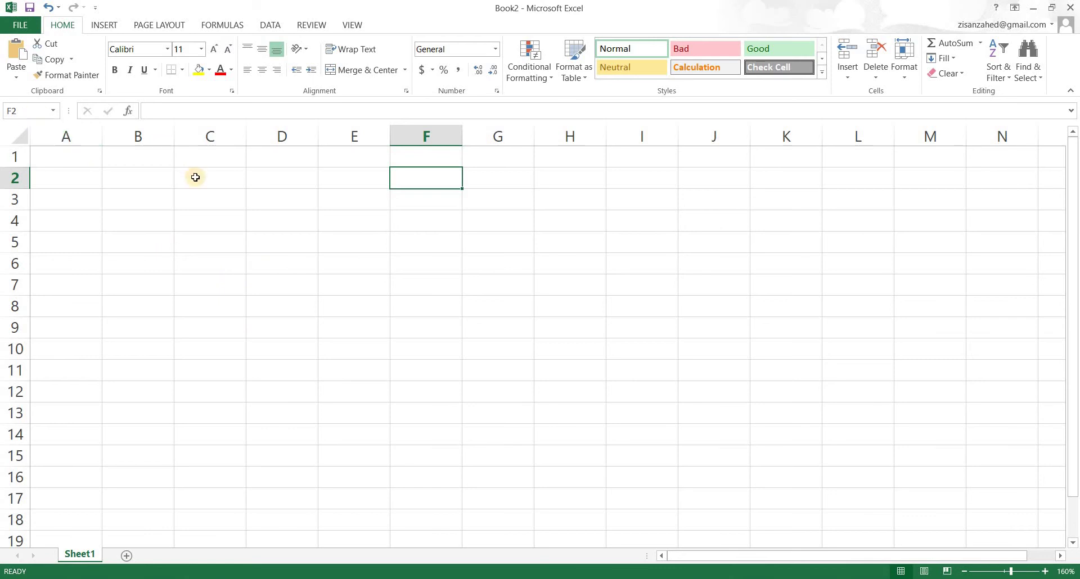
Go to cell D5 by entering its address, d5, in the Name Box.
left_click(23, 110)
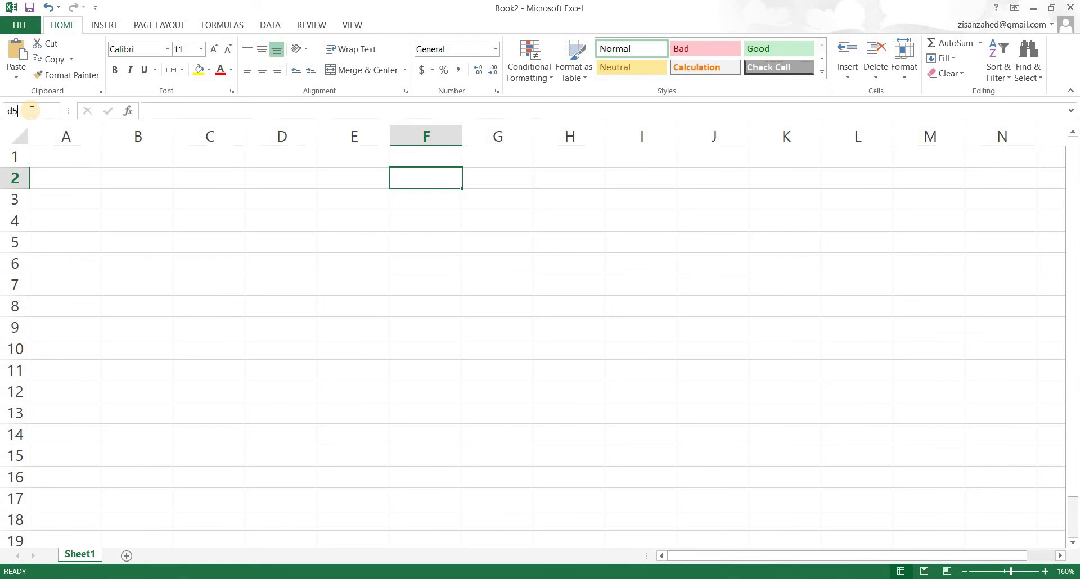
key("Return")
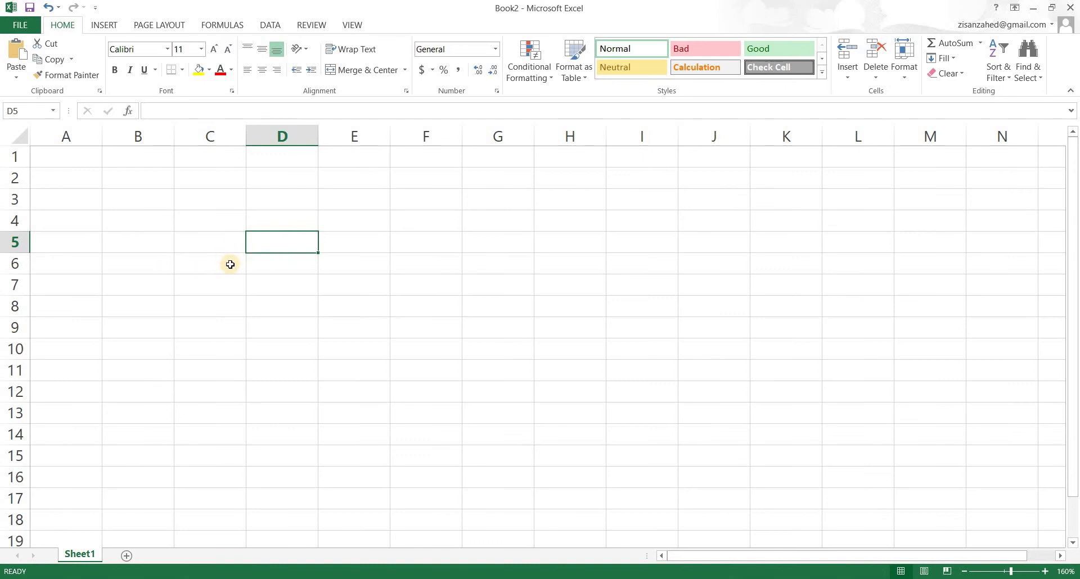
left_click(241, 305)
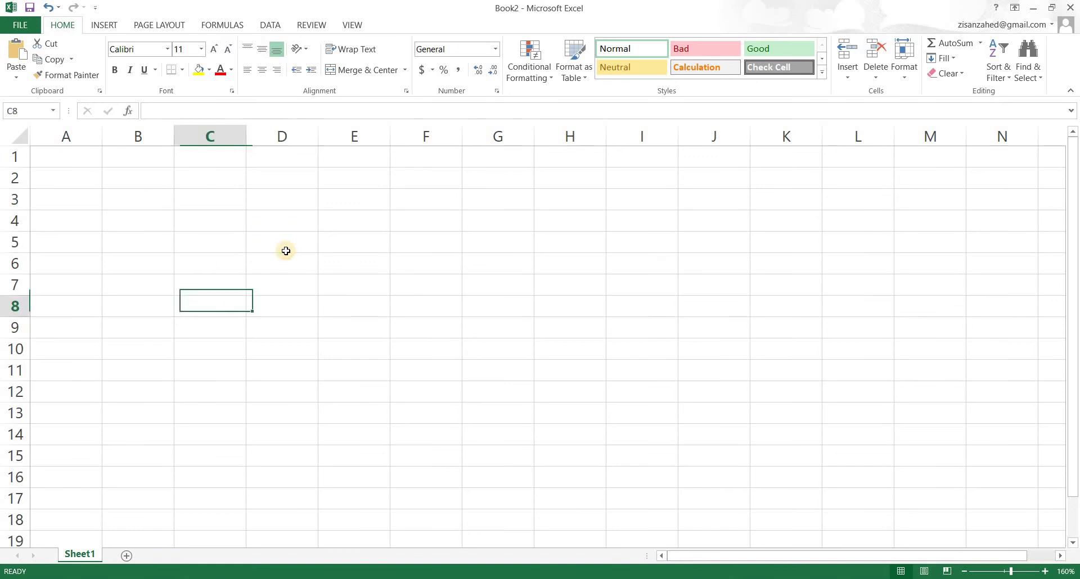
Enter the text insert in cell D5 and replace it with data through the formula bar.
left_click(271, 240)
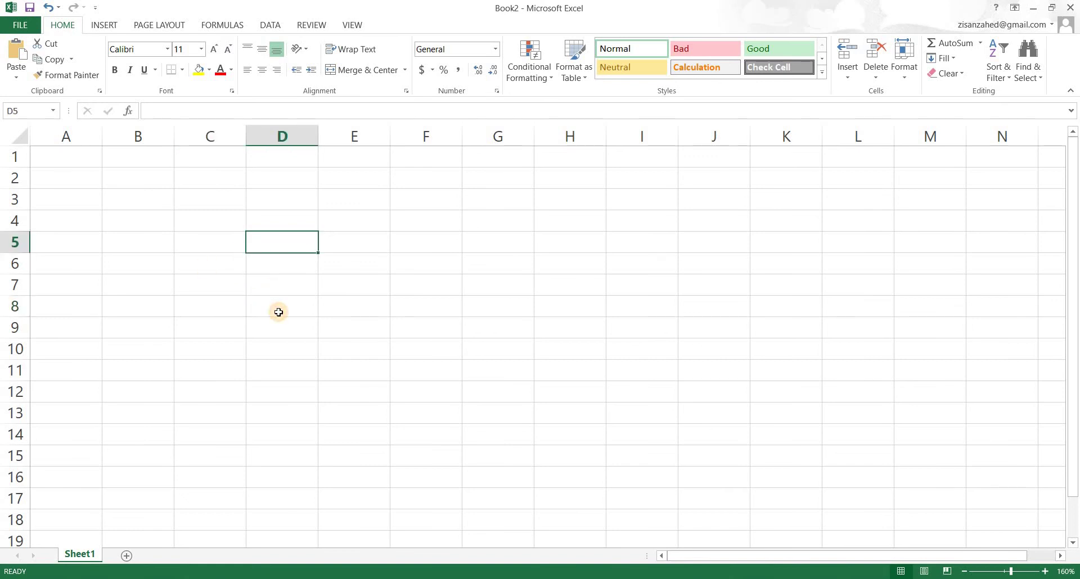
type("insert")
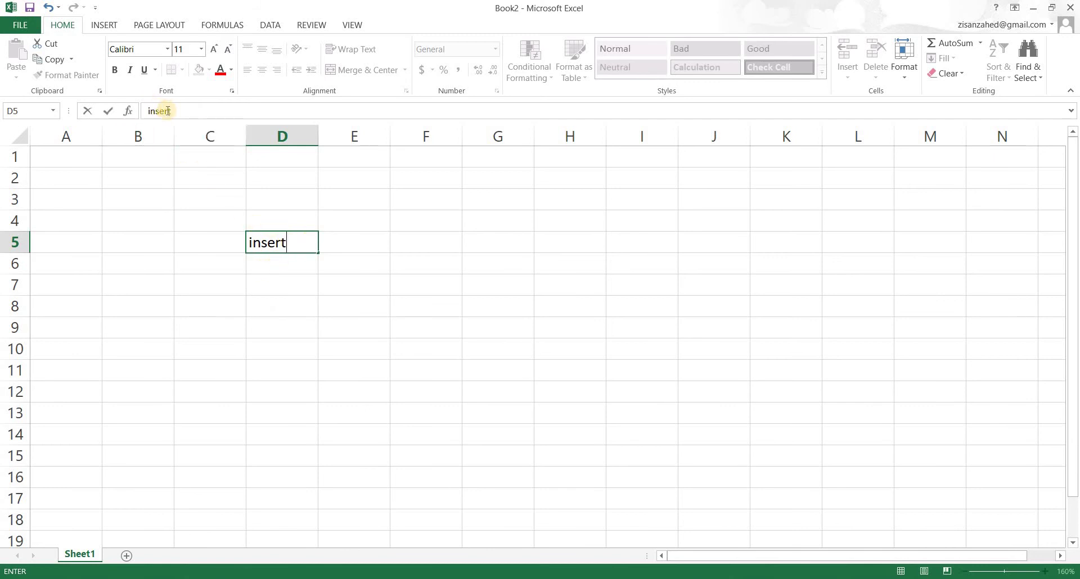
left_click_drag(145, 111, 182, 187)
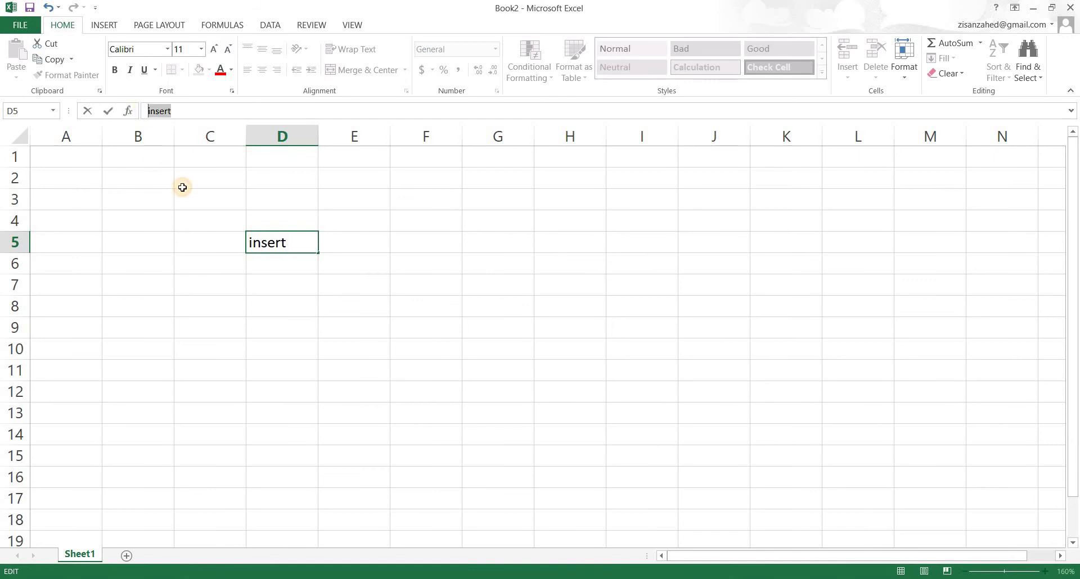
key("BackSpace")
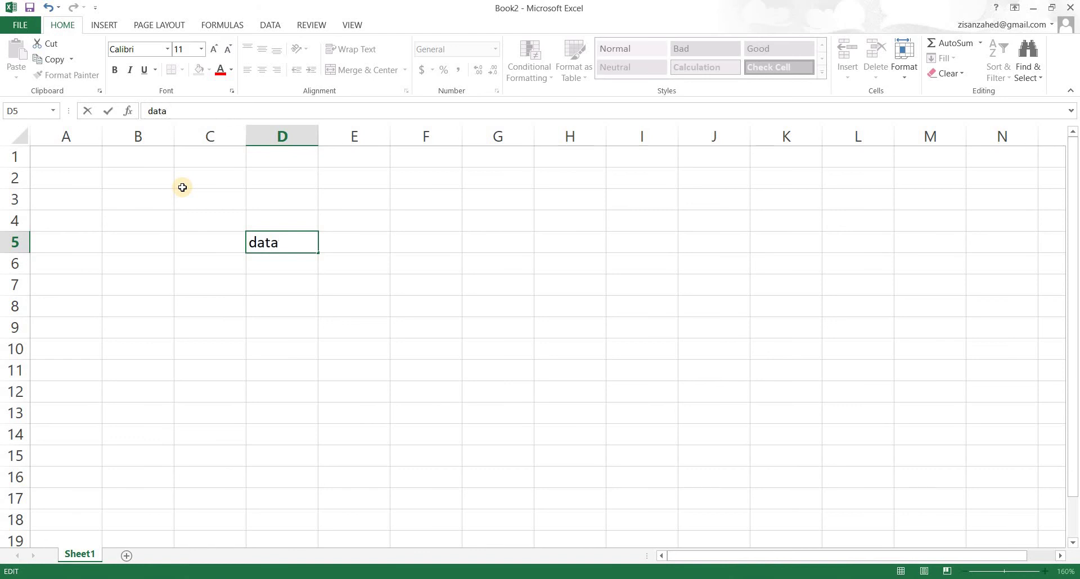
left_click(255, 304)
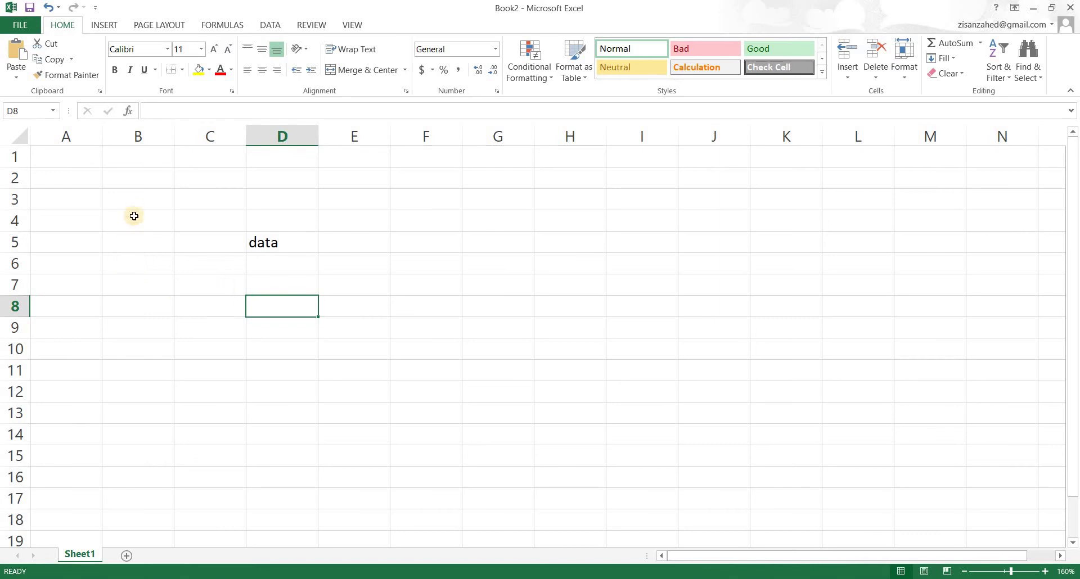
Demonstrate cell ranges by selecting B3:B11 in a single column and the multi-column block E4:J15.
left_click_drag(135, 201, 136, 290)
left_click_drag(135, 333, 134, 369)
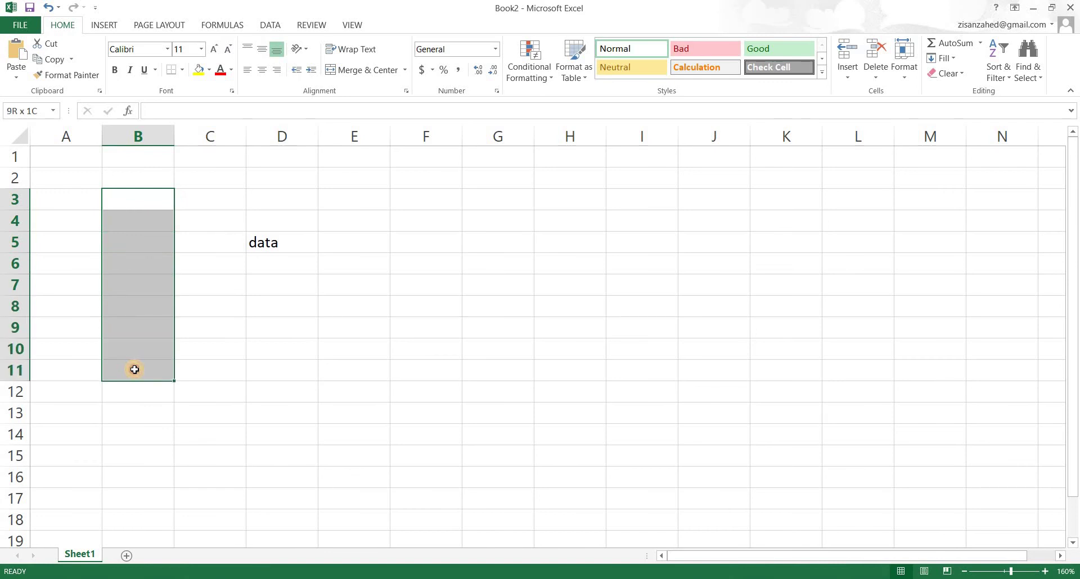
left_click(254, 292)
left_click(347, 218)
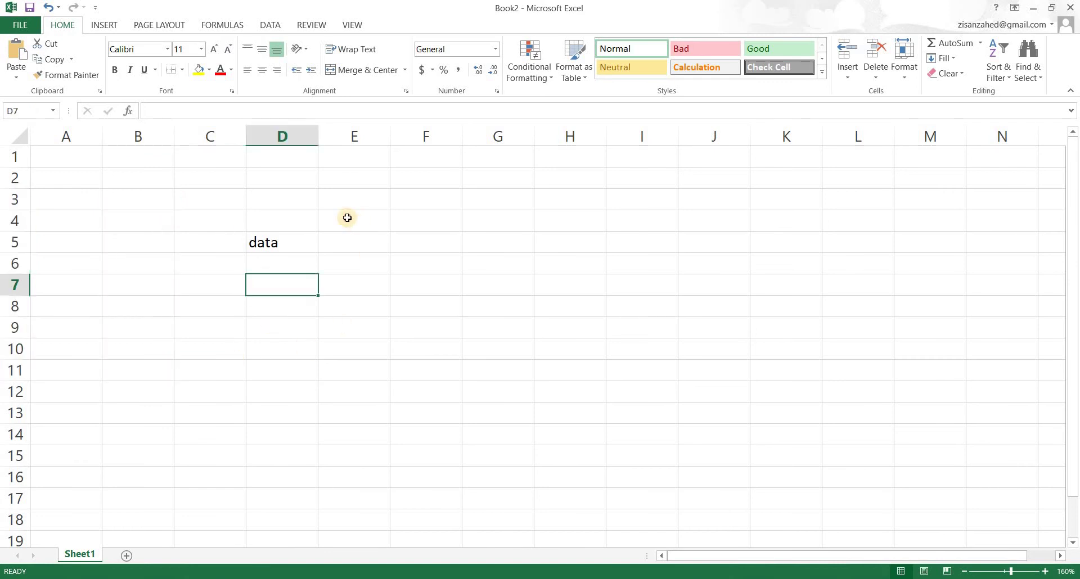
left_click_drag(439, 289, 726, 458)
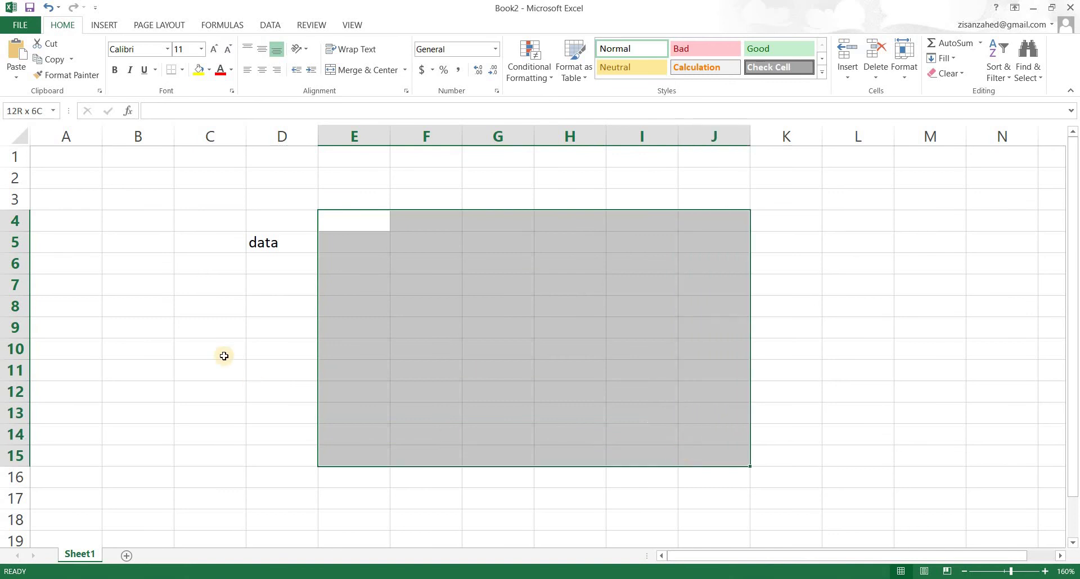
left_click(221, 307)
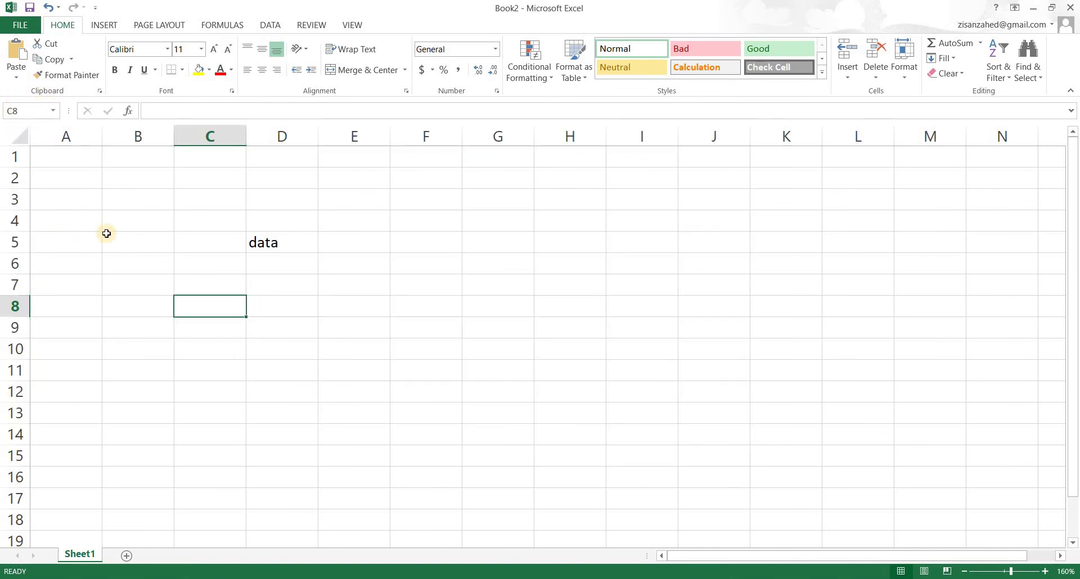
Select the single-column range B3:B10 and the three-by-three block F4:H6 to compare range shapes.
left_click(138, 196)
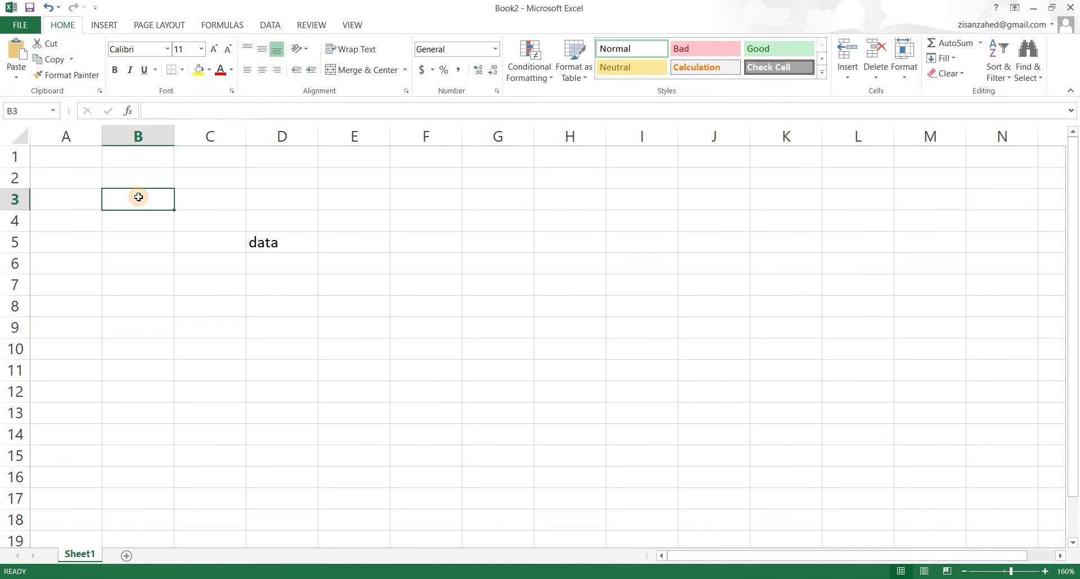
left_click_drag(138, 319, 139, 350)
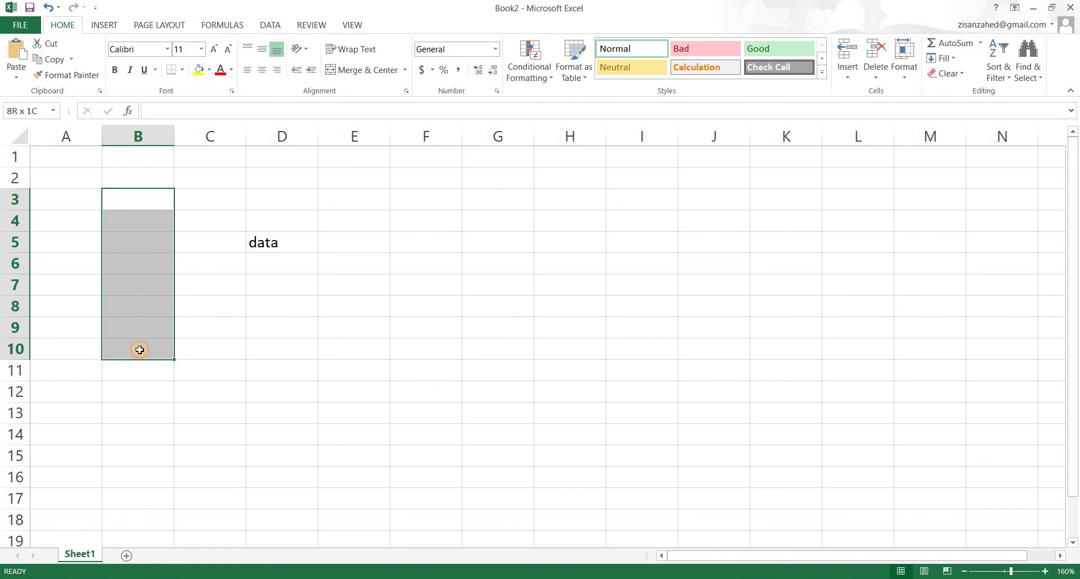
left_click(440, 286)
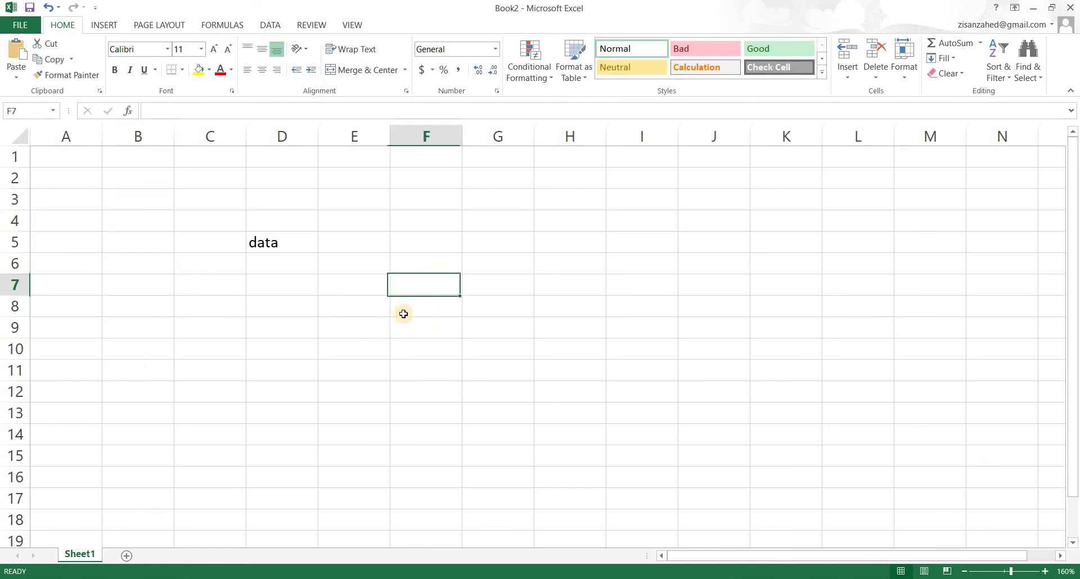
left_click_drag(421, 224, 565, 263)
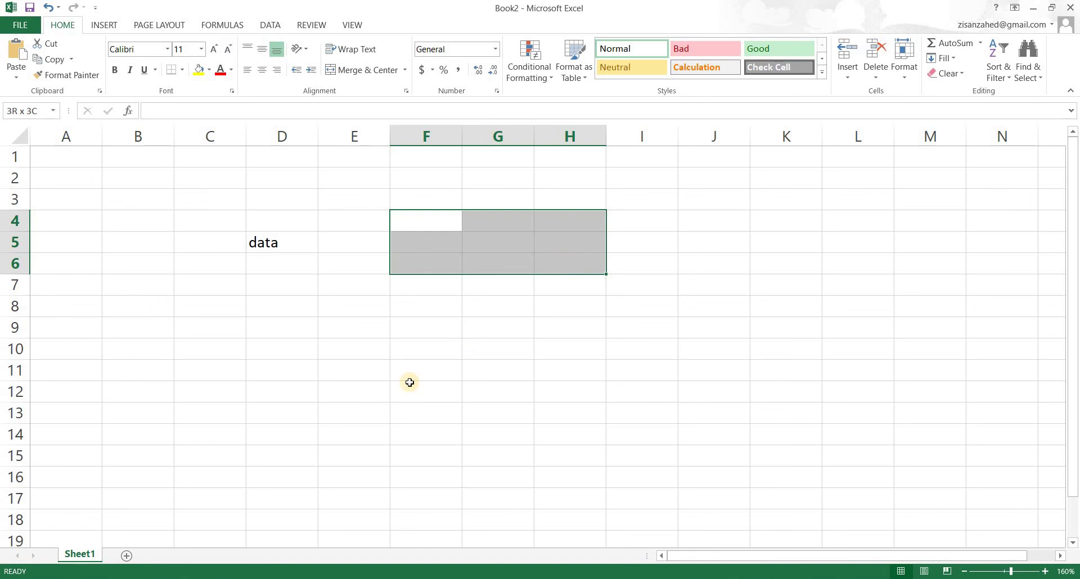
left_click(209, 321)
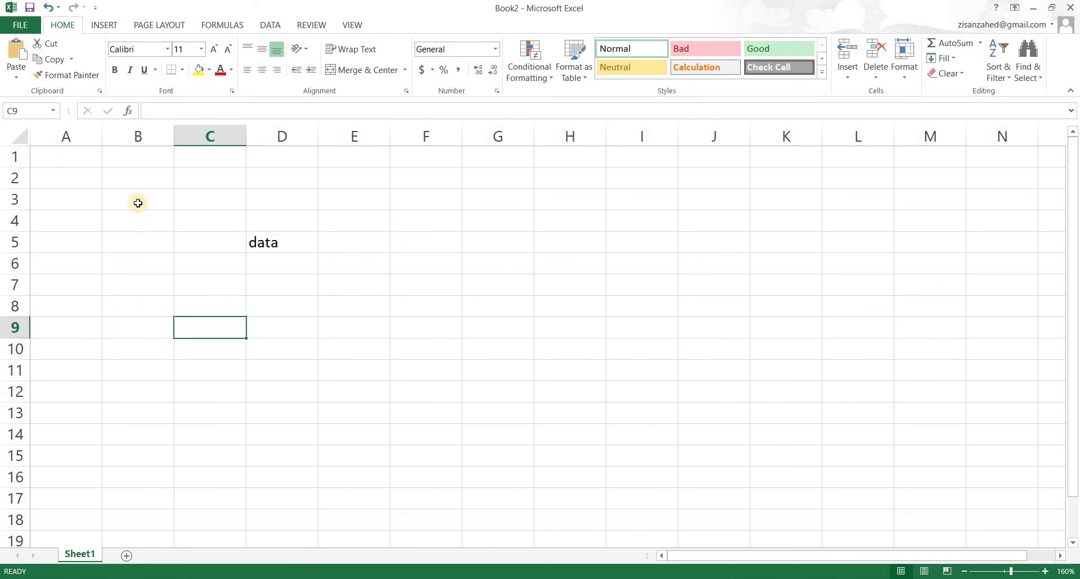
Select the range from B3 down to B10 and write its address, B3:B10, as text in cell D8.
left_click_drag(138, 199, 131, 344)
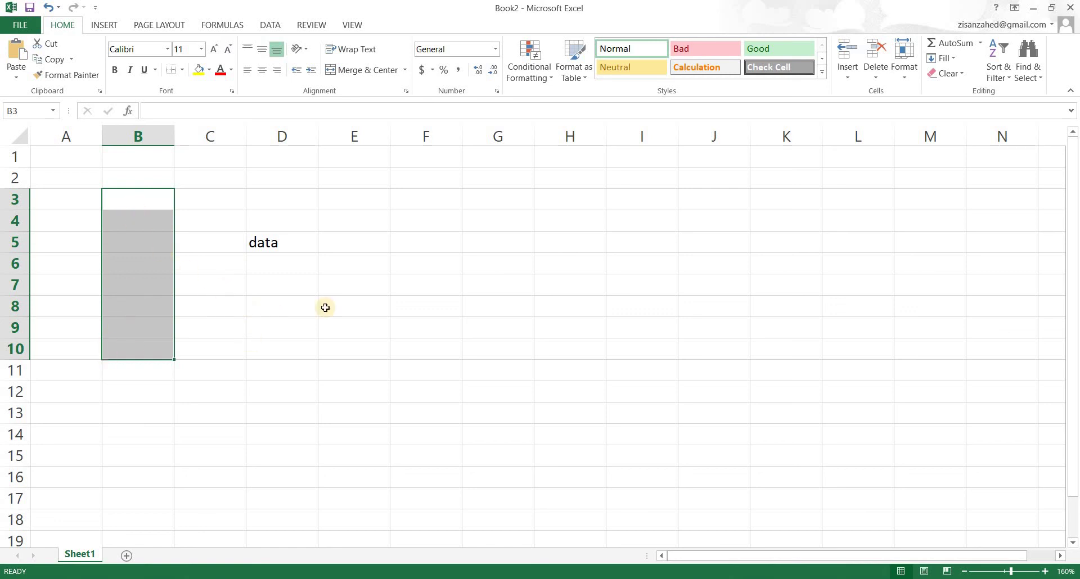
left_click(280, 309)
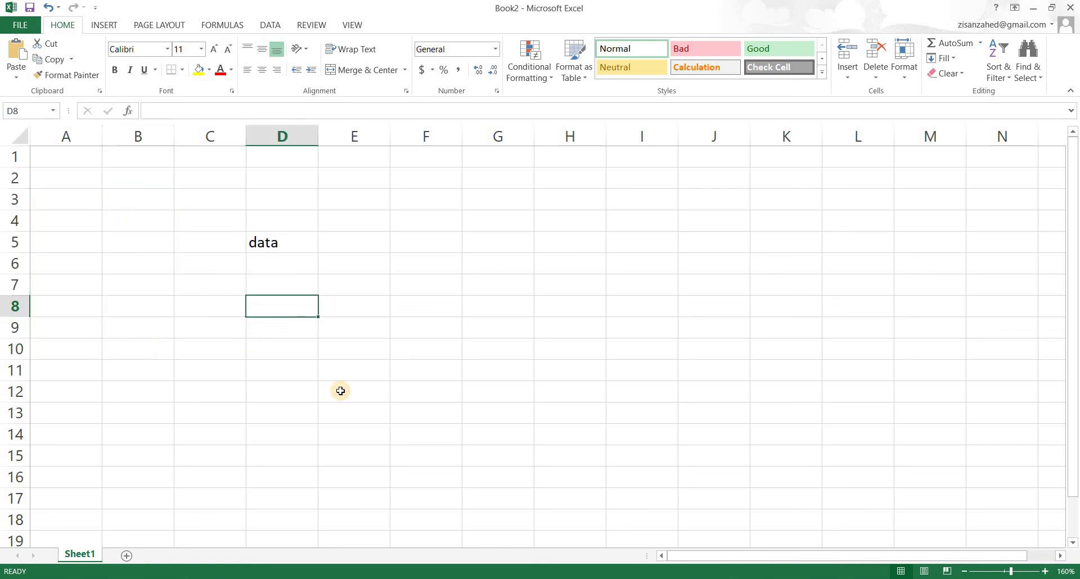
type("B3:B10")
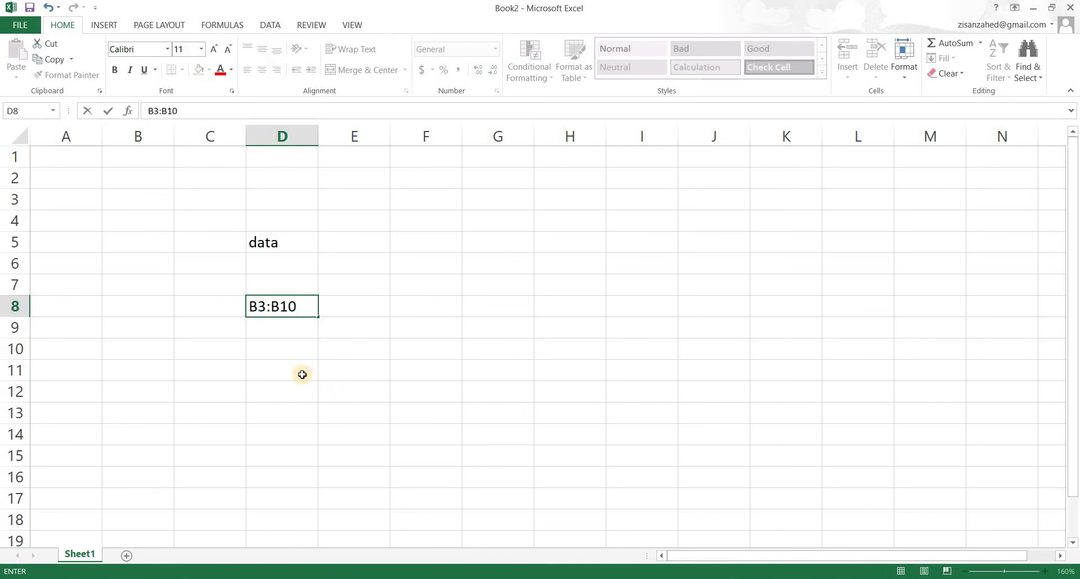
left_click(270, 377)
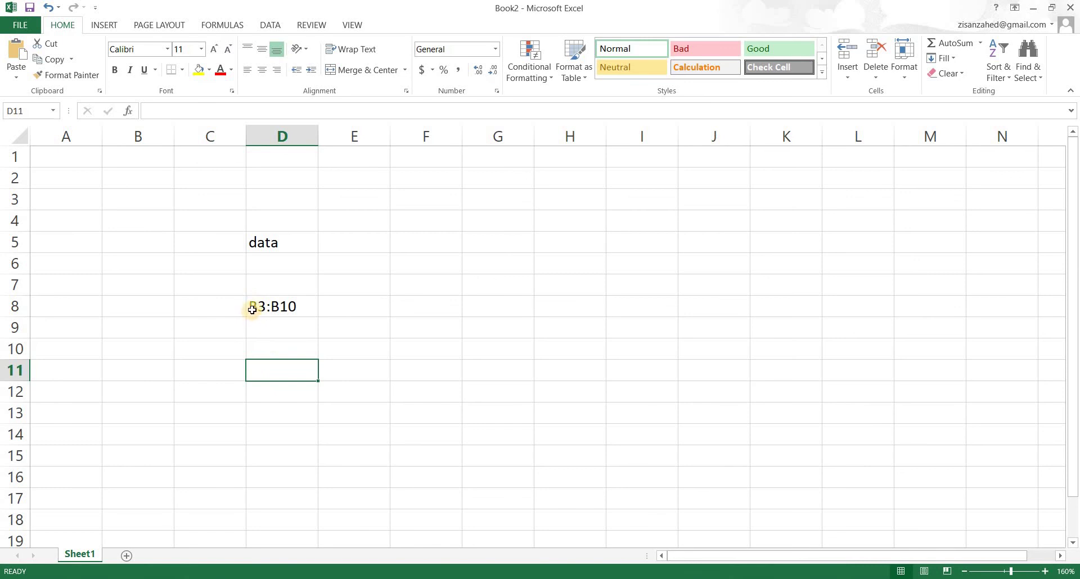
left_click(312, 314)
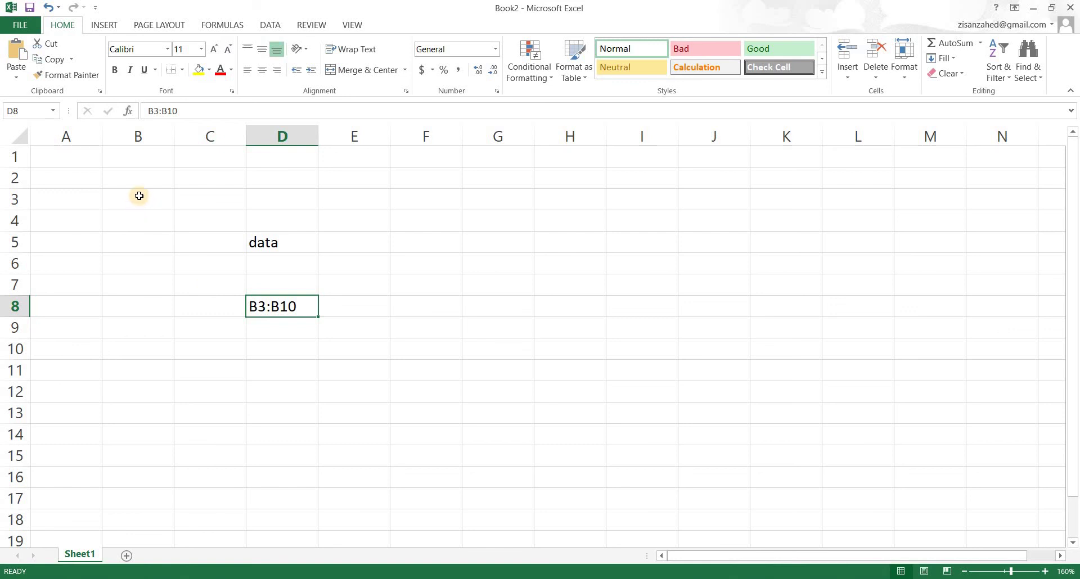
Fill the range B3:B10 with yellow.
left_click_drag(138, 205, 140, 343)
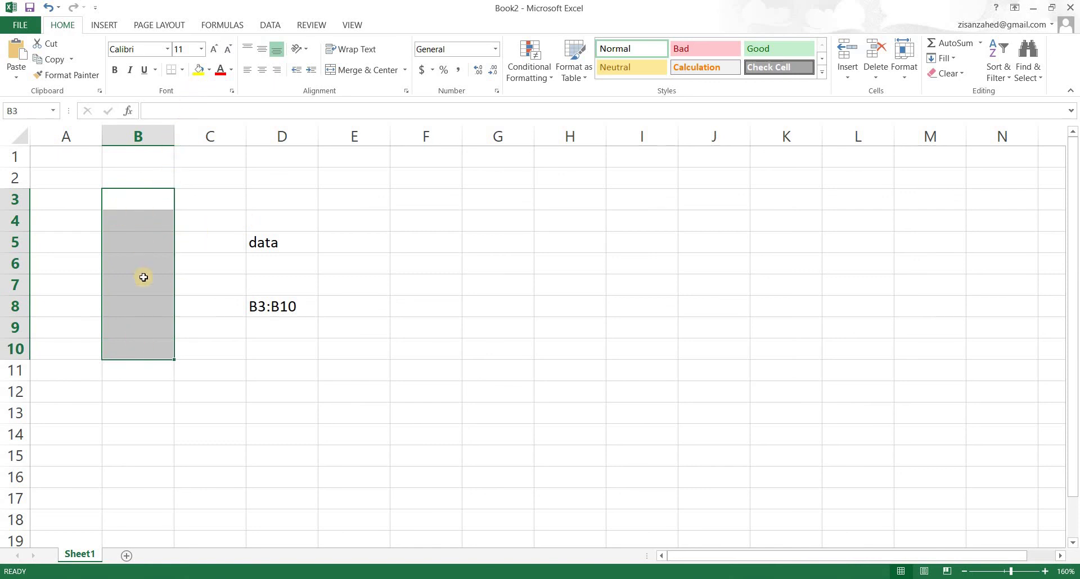
left_click(199, 70)
left_click(191, 331)
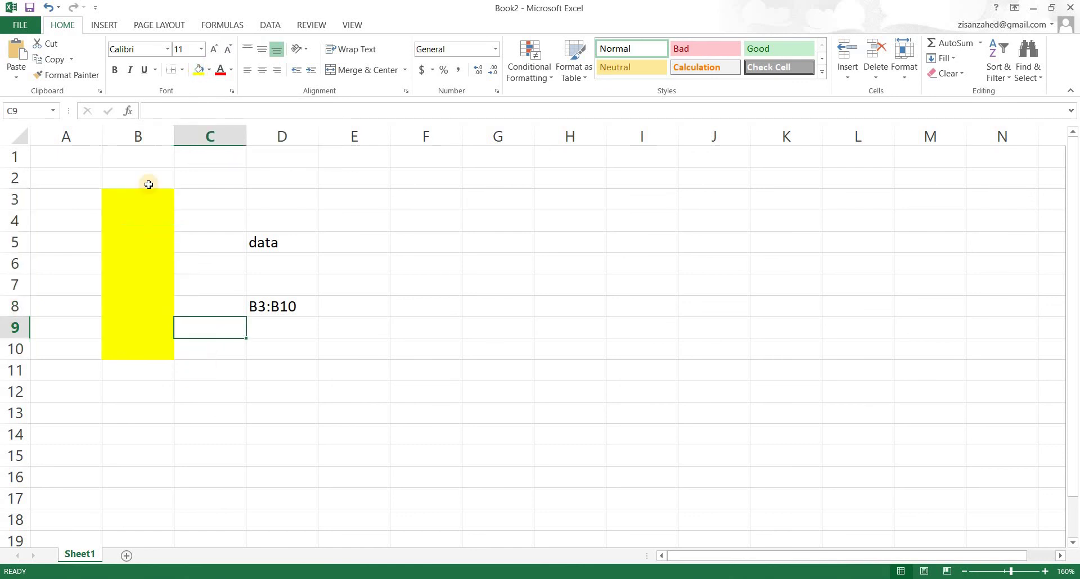
Step through the yellow cells from B3 down to B10 to examine each cell in the range.
left_click(148, 199)
left_click(146, 221)
key("Down")
key("Down")
key("Down")
key("Down")
key("Down")
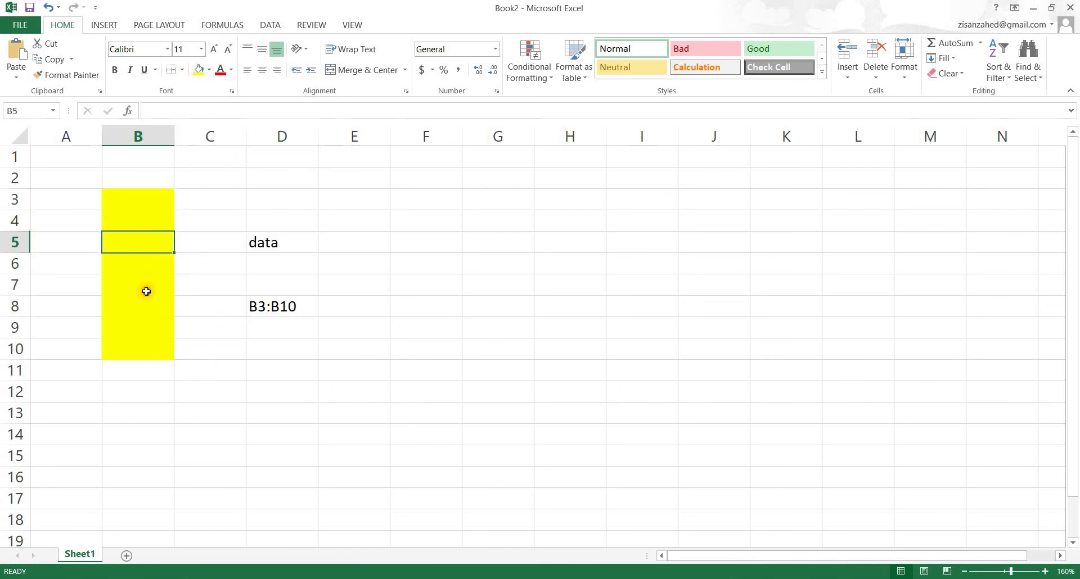
key("Down")
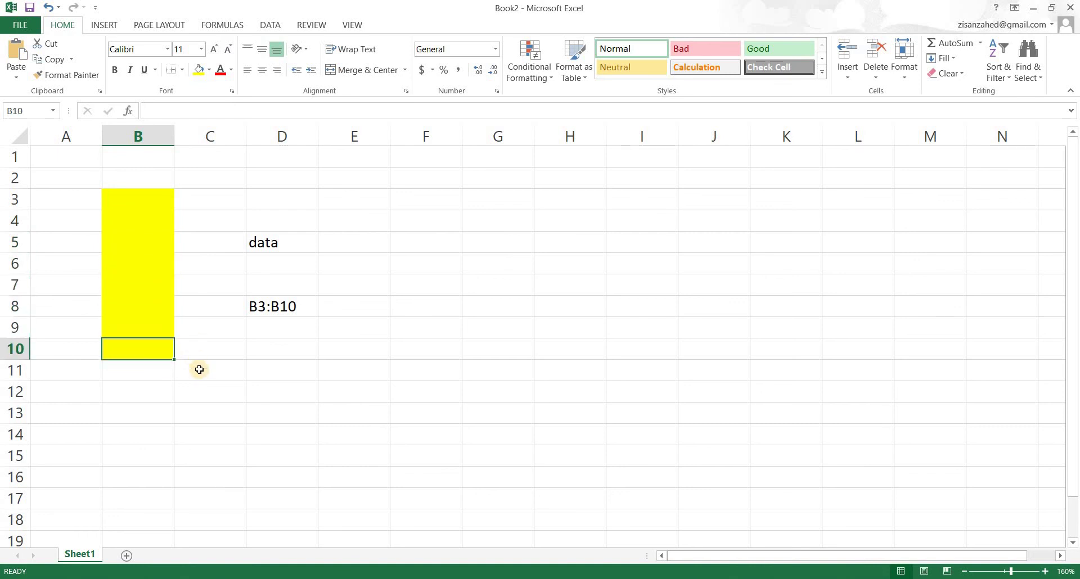
left_click(200, 366)
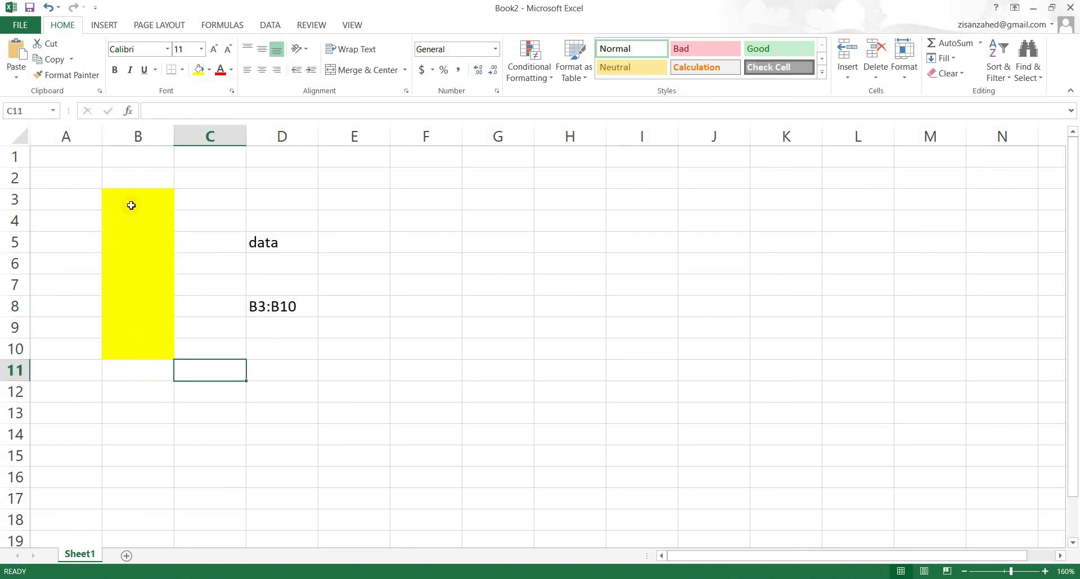
Apply All Borders to the yellow range B3:B10.
left_click_drag(137, 199, 136, 353)
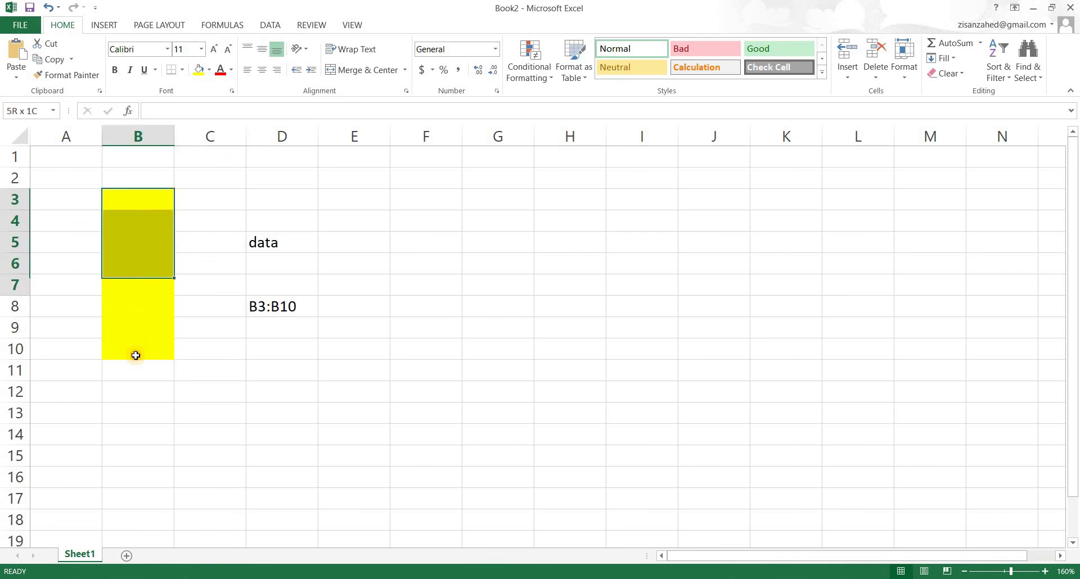
left_click(182, 70)
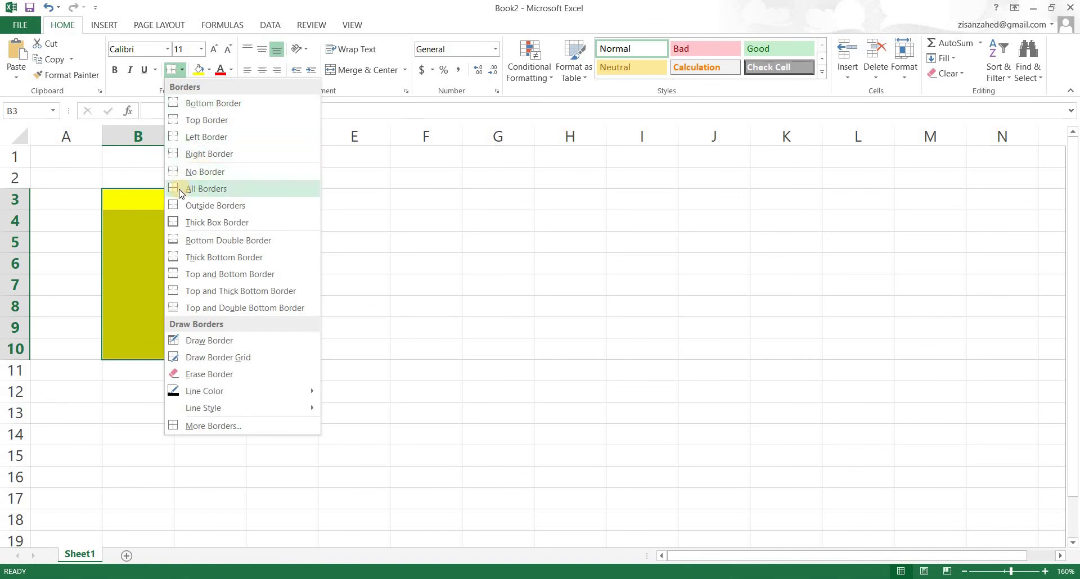
left_click(220, 189)
left_click(213, 278)
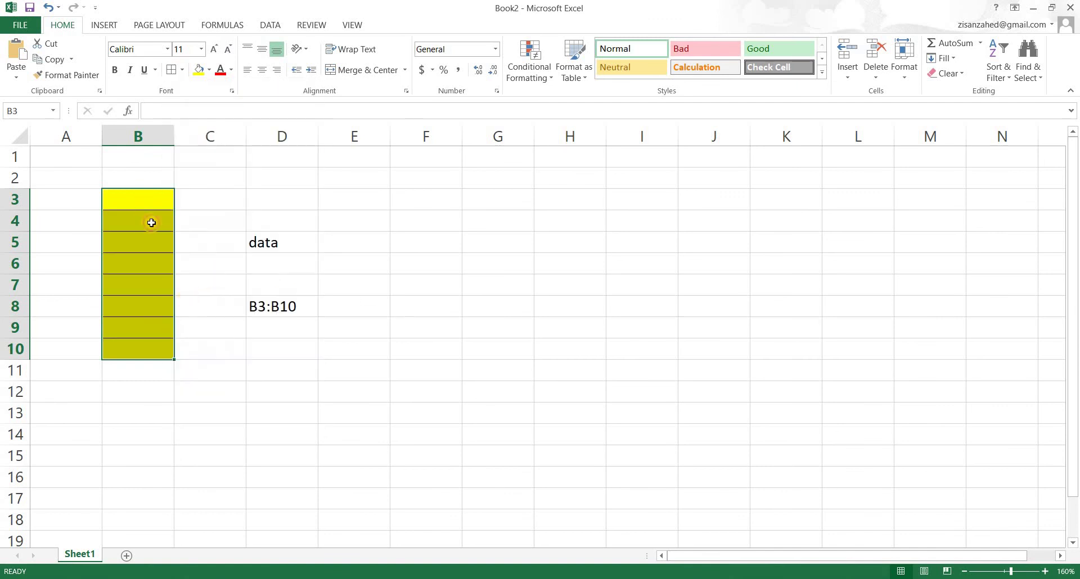
Go through the bordered cells one by one from B3 to B10 to examine the separate cells of the range.
left_click(149, 203)
left_click(150, 221)
left_click(150, 243)
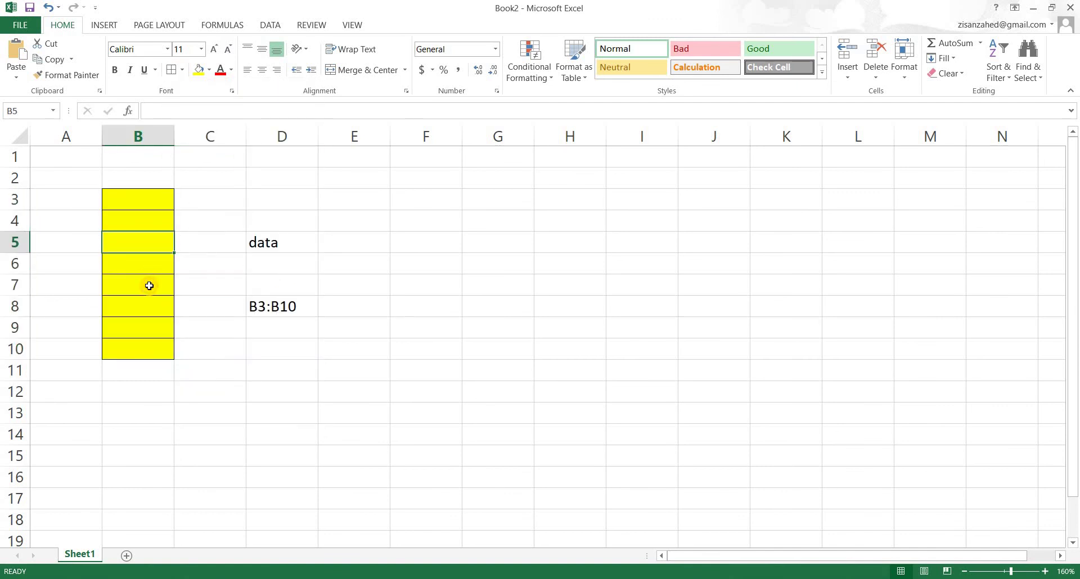
left_click(149, 264)
left_click(150, 286)
key("Down")
key("Down")
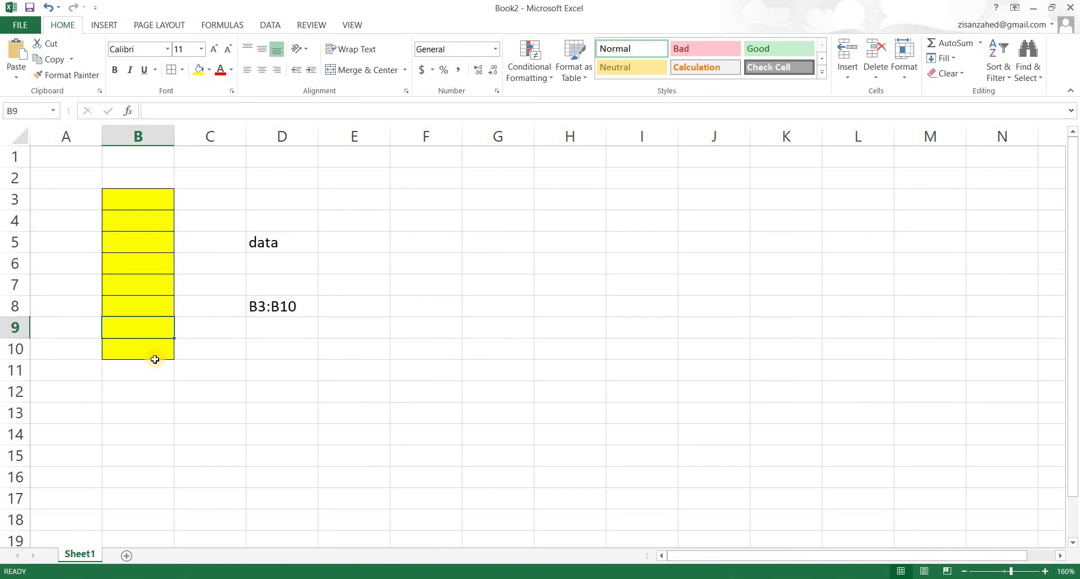
key("Down")
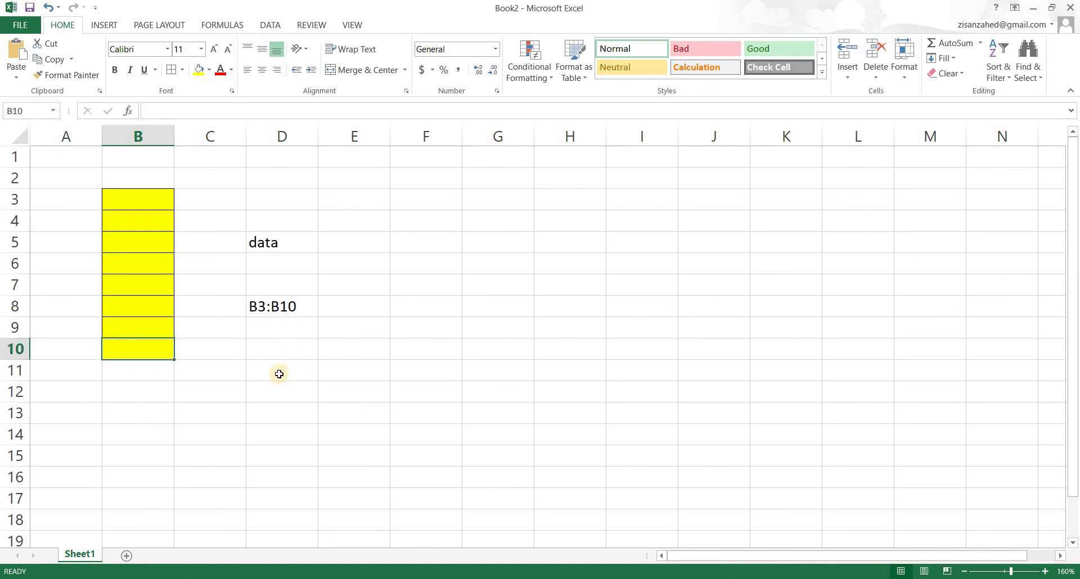
left_click(279, 374)
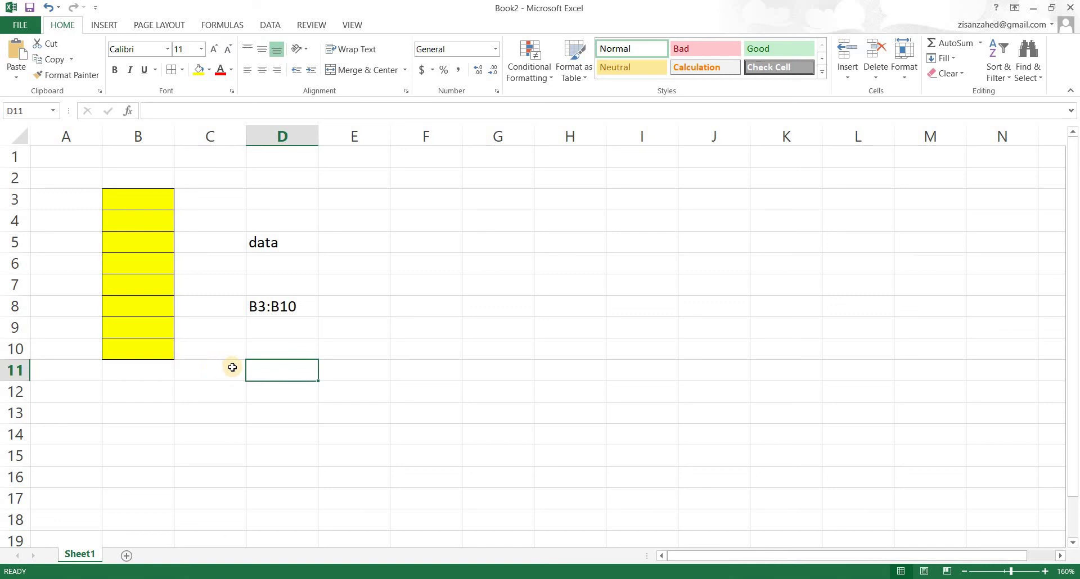